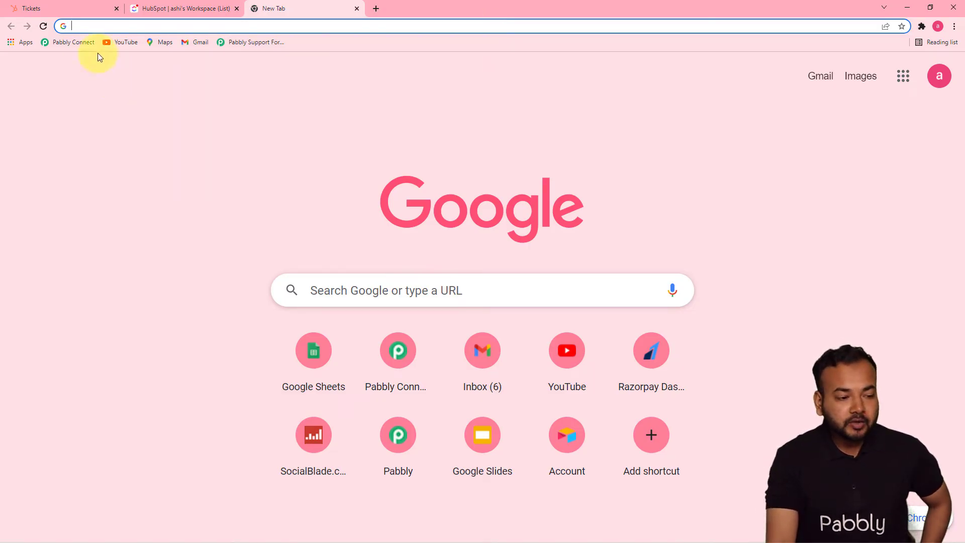
Open the Pabbly Connect dashboard and create a workflow named "Add Tickets Raised in Hubspot as new Tasks in Clickup".
{"action": "left_click", "coordinate": [73, 42]}
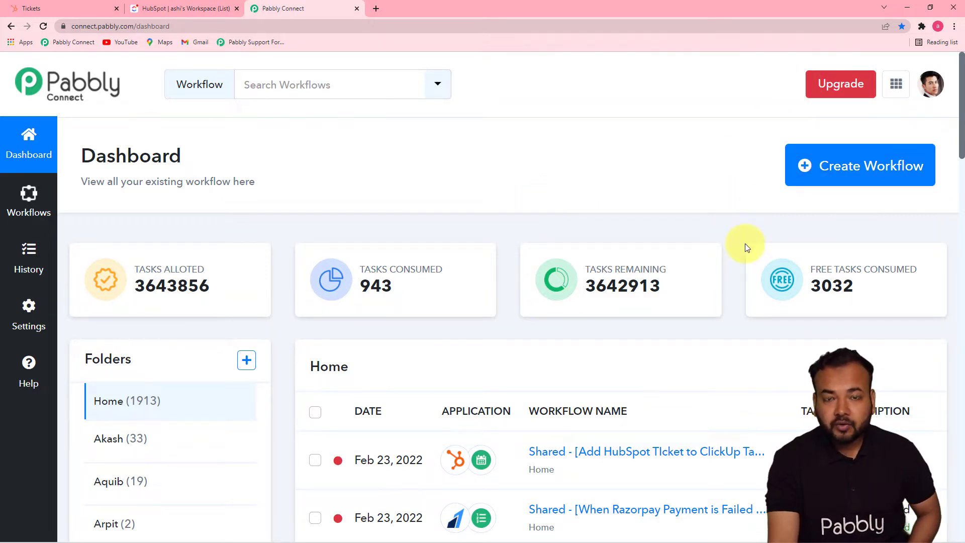
{"action": "left_click", "coordinate": [838, 184]}
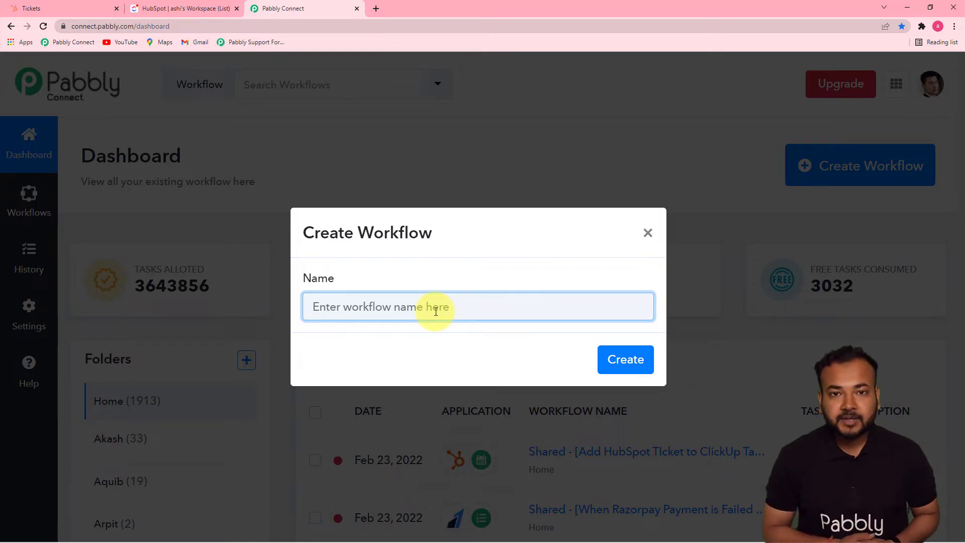
{"action": "type", "text": "Add Tickets Raised in Hubspot as new Tasks in Clickup"}
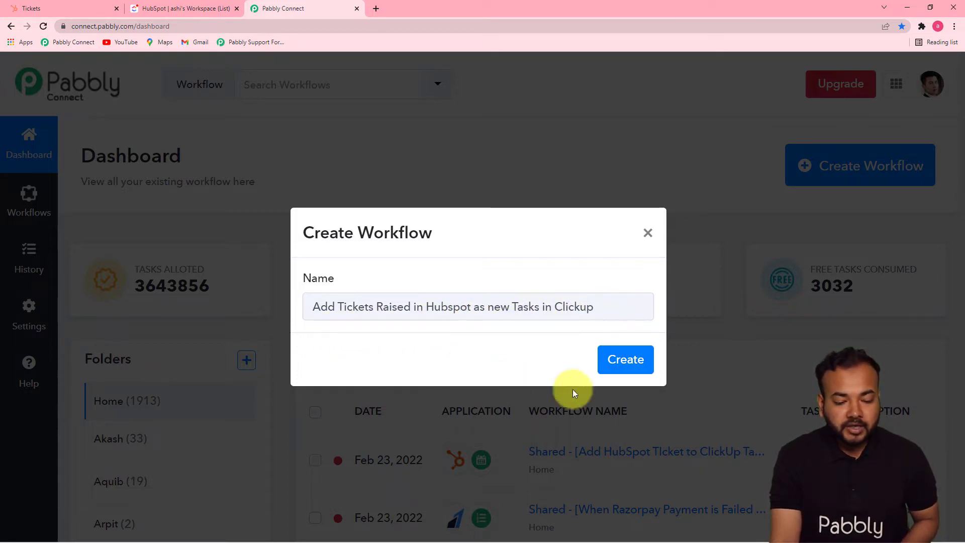
{"action": "left_click", "coordinate": [623, 363]}
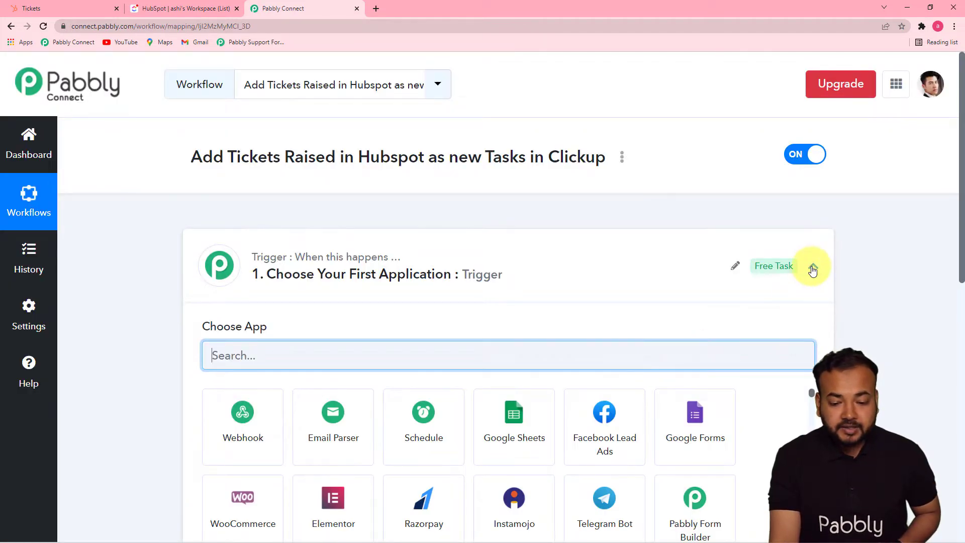
Set the workflow's trigger application to HubSpot CRM with New Ticket as the trigger event.
{"action": "left_click", "coordinate": [813, 268]}
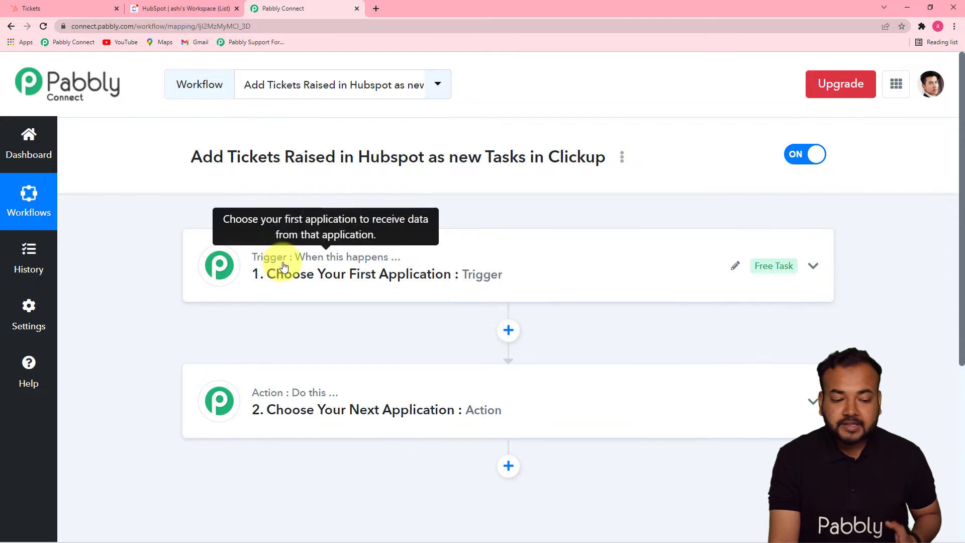
{"action": "mouse_move", "coordinate": [280, 392]}
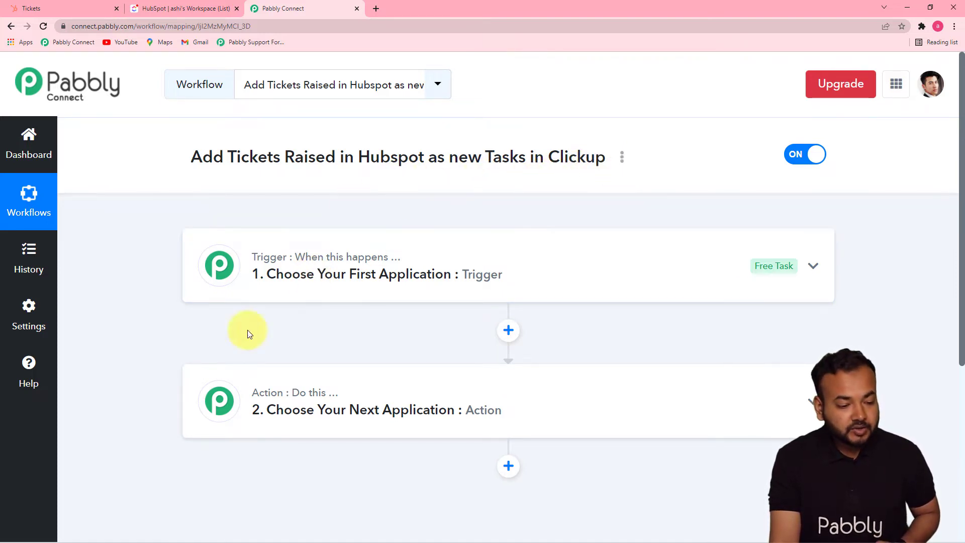
{"action": "left_click", "coordinate": [384, 290]}
{"action": "scroll", "coordinate": [278, 344], "scroll_direction": "down", "scroll_amount": 3}
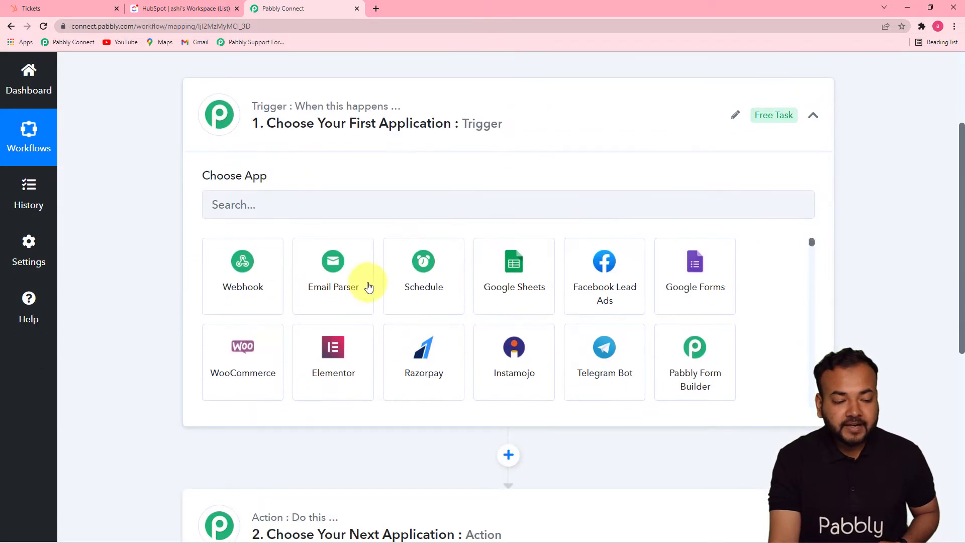
{"action": "left_click", "coordinate": [397, 213]}
{"action": "type", "text": "hub"}
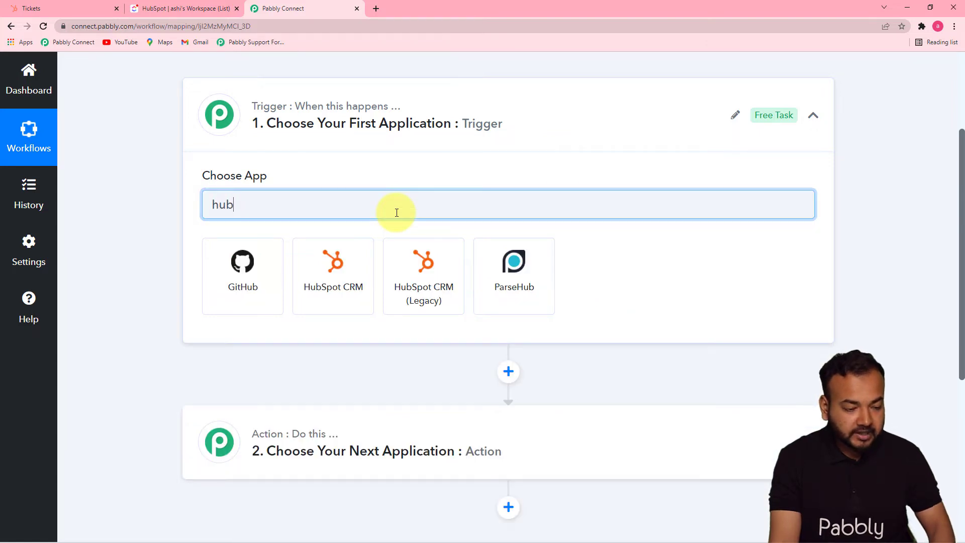
{"action": "left_click", "coordinate": [342, 263]}
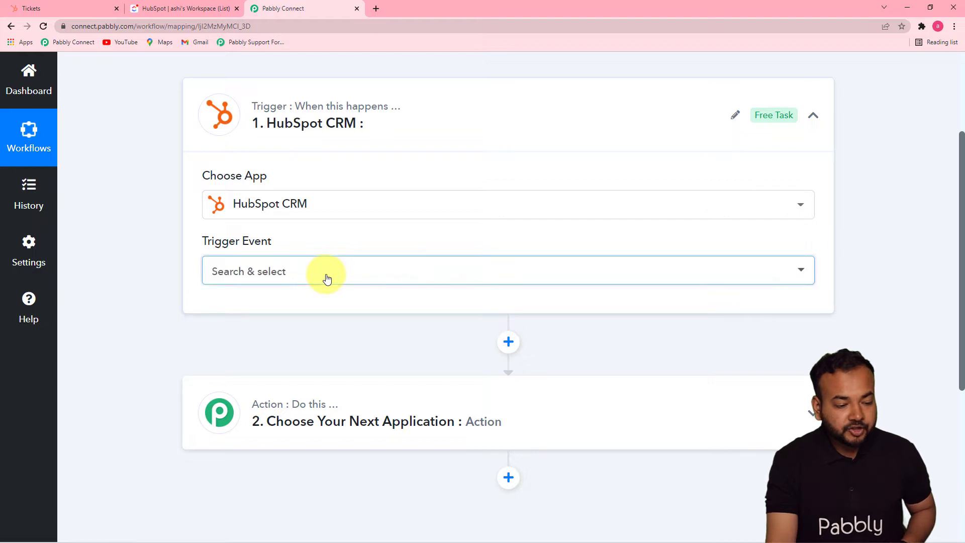
{"action": "left_click", "coordinate": [324, 271]}
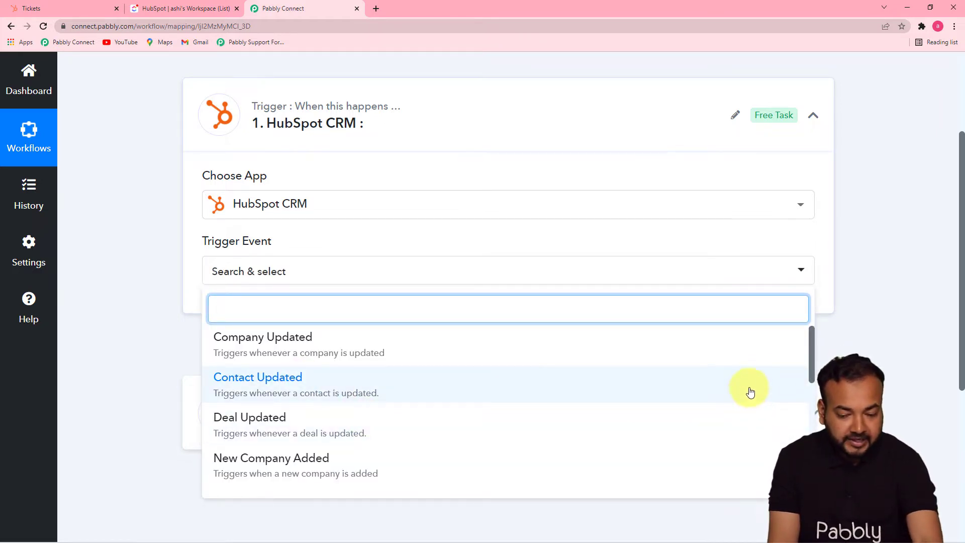
{"action": "left_click_drag", "start_coordinate": [811, 343], "coordinate": [810, 447]}
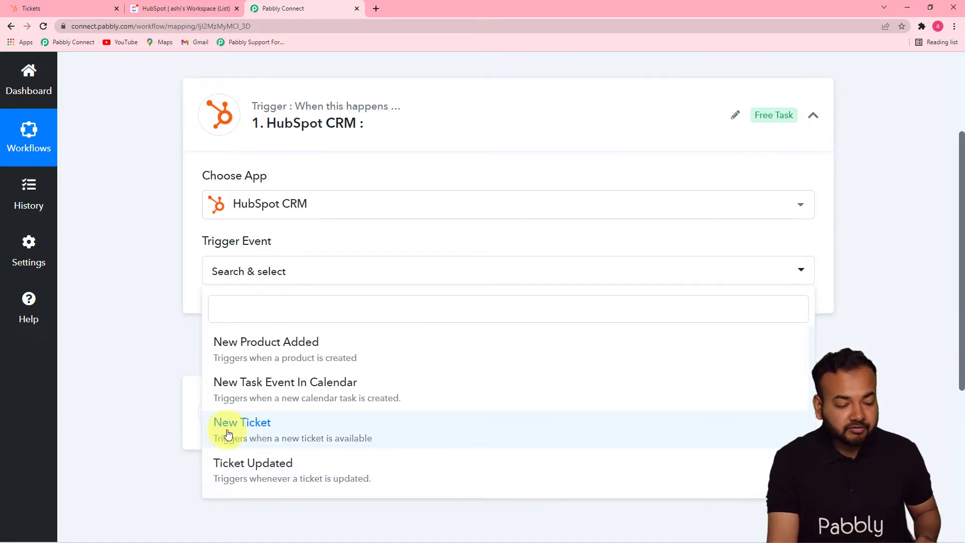
{"action": "left_click", "coordinate": [300, 435]}
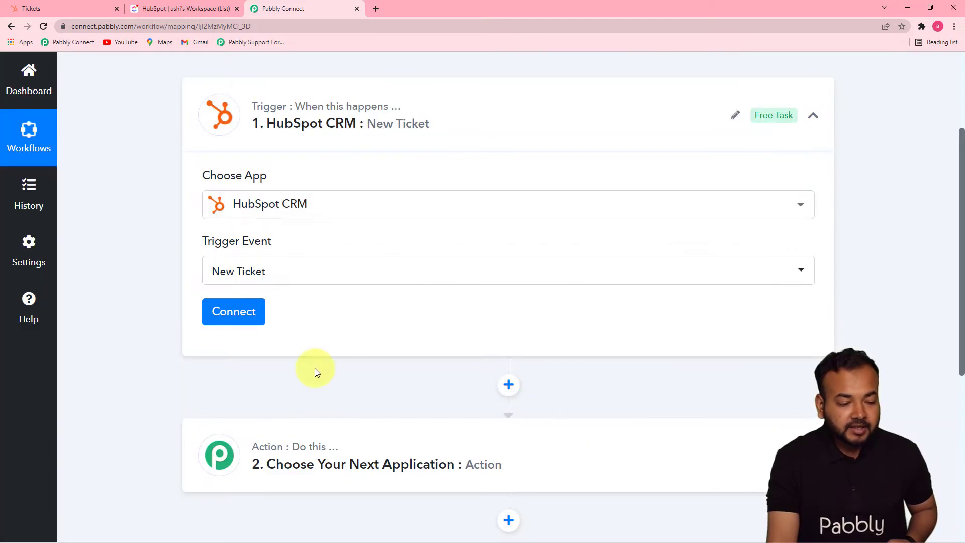
Start adding a new HubSpot CRM connection for the trigger and view the instructions for finding the API key.
{"action": "left_click", "coordinate": [238, 316]}
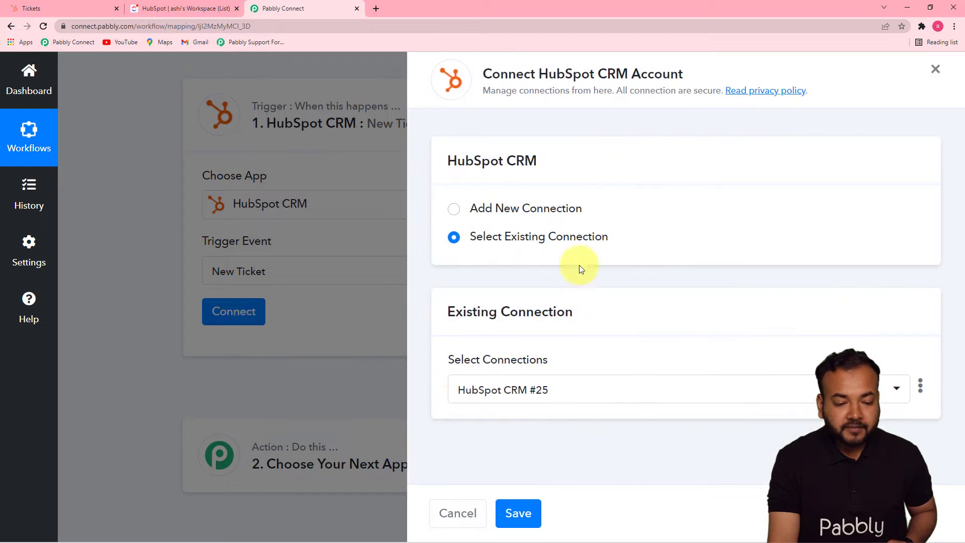
{"action": "left_click", "coordinate": [454, 209]}
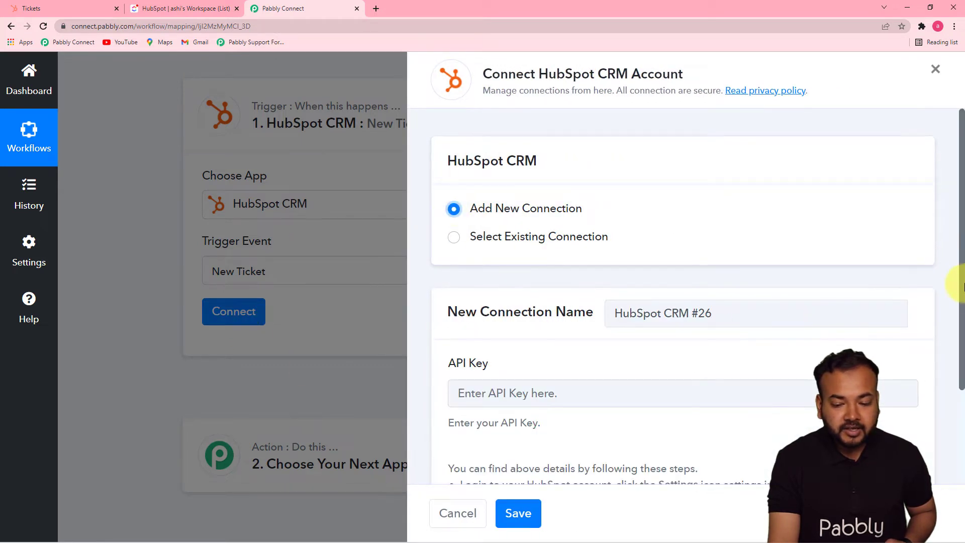
{"action": "left_click_drag", "start_coordinate": [950, 269], "coordinate": [955, 397]}
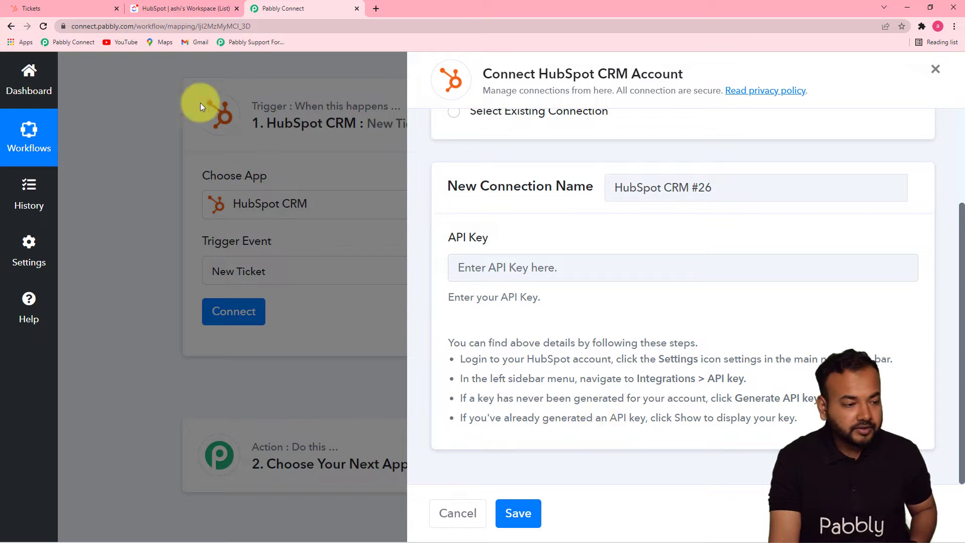
Switch to HubSpot and open the API Key page under Integrations in the account settings.
{"action": "left_click", "coordinate": [44, 5]}
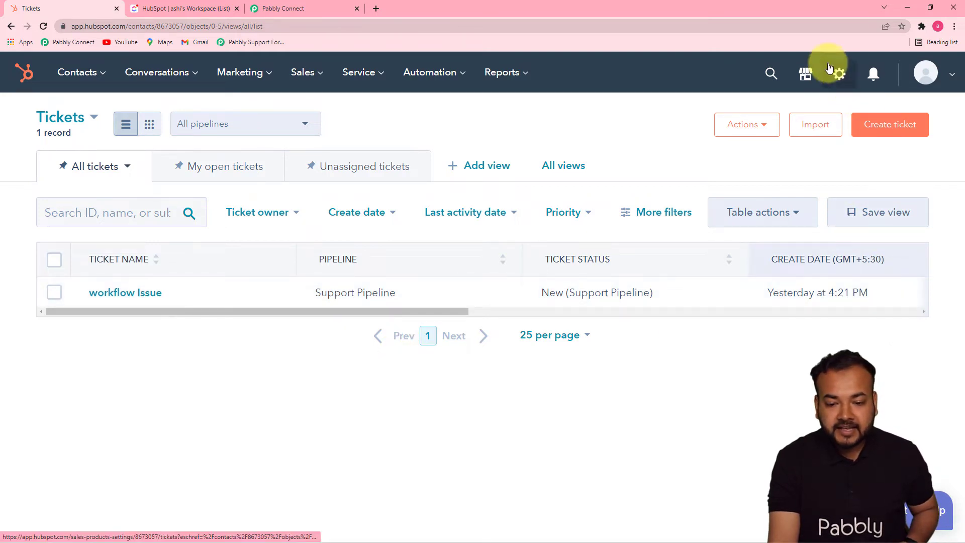
{"action": "left_click", "coordinate": [838, 77]}
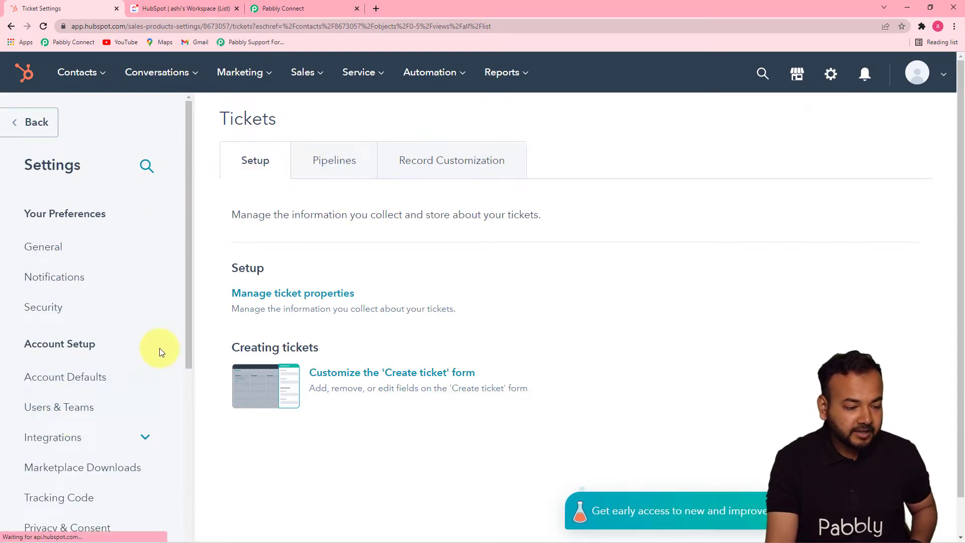
{"action": "left_click_drag", "start_coordinate": [188, 299], "coordinate": [186, 442]}
{"action": "left_click", "coordinate": [74, 173]}
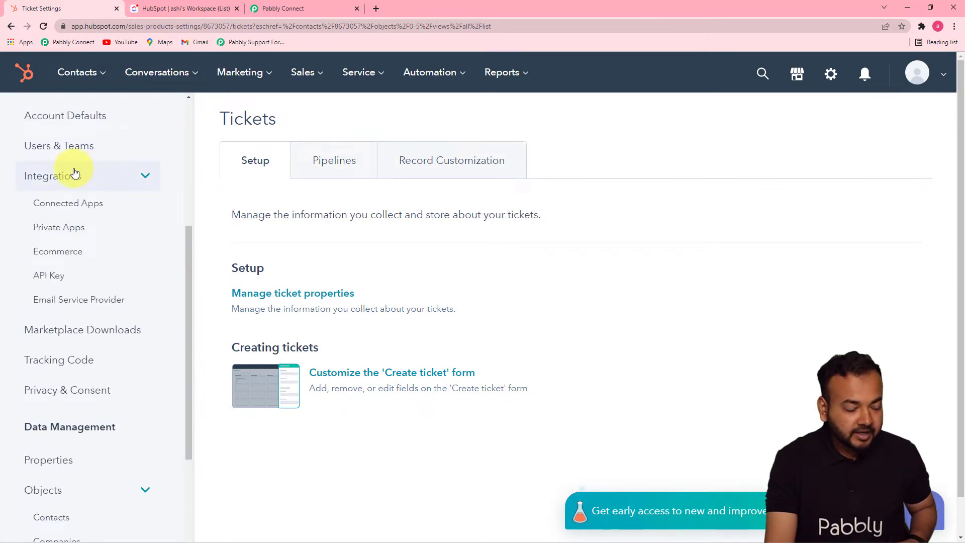
{"action": "left_click", "coordinate": [59, 286]}
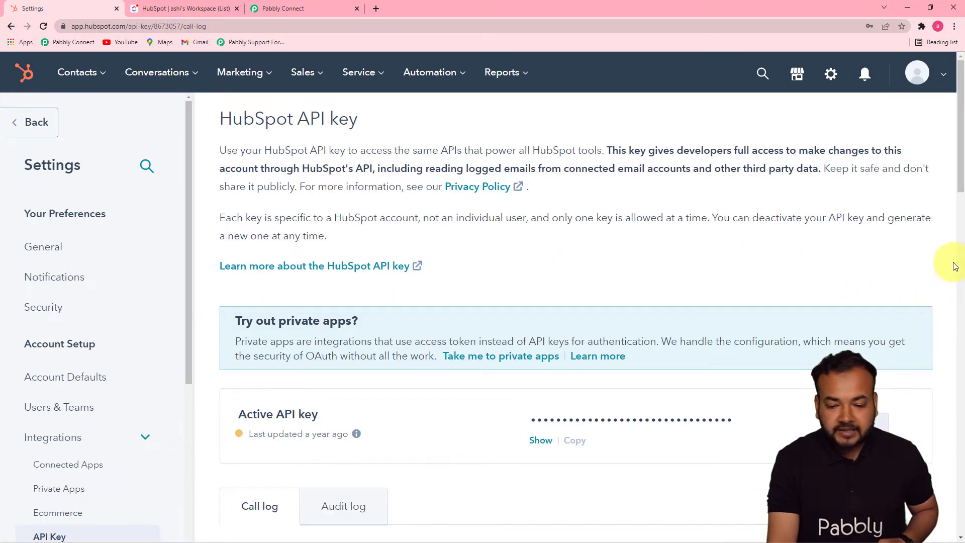
Reveal the active HubSpot API key by completing the robot check, and copy the key.
{"action": "scroll", "coordinate": [954, 201], "scroll_direction": "down", "scroll_amount": 5}
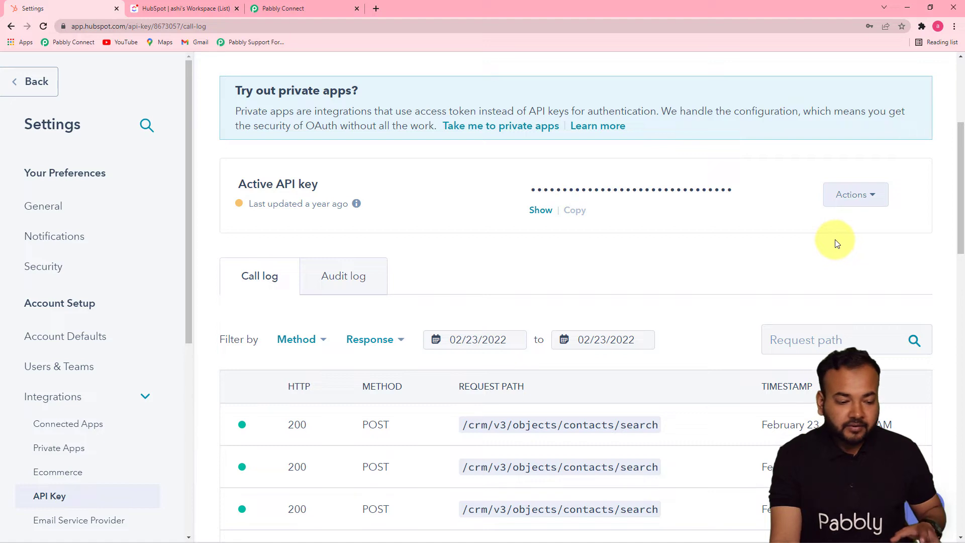
{"action": "left_click", "coordinate": [541, 211]}
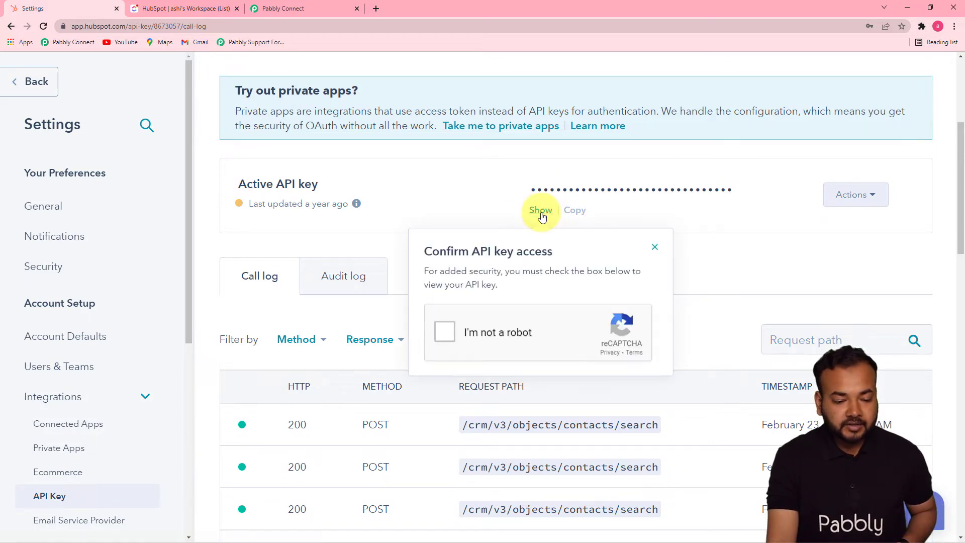
{"action": "left_click", "coordinate": [446, 332]}
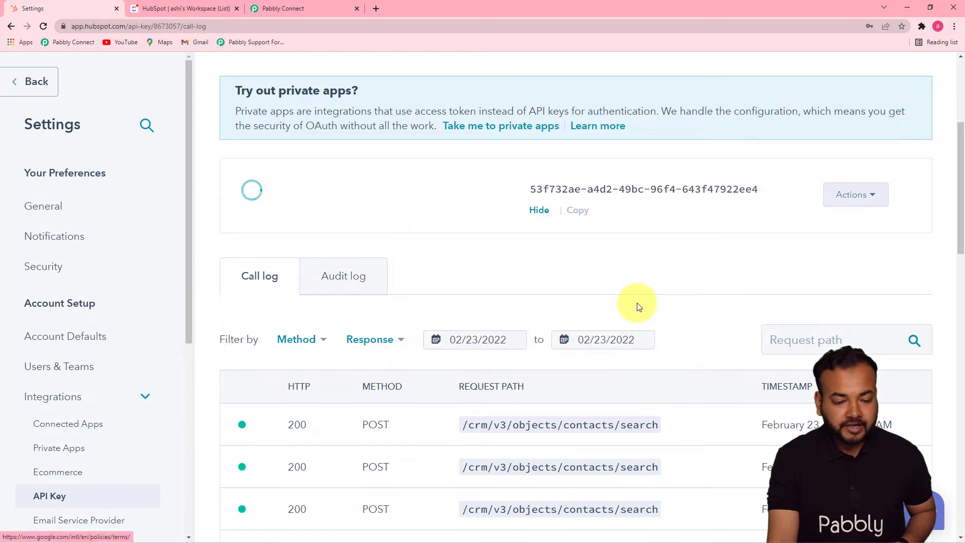
{"action": "left_click", "coordinate": [577, 212]}
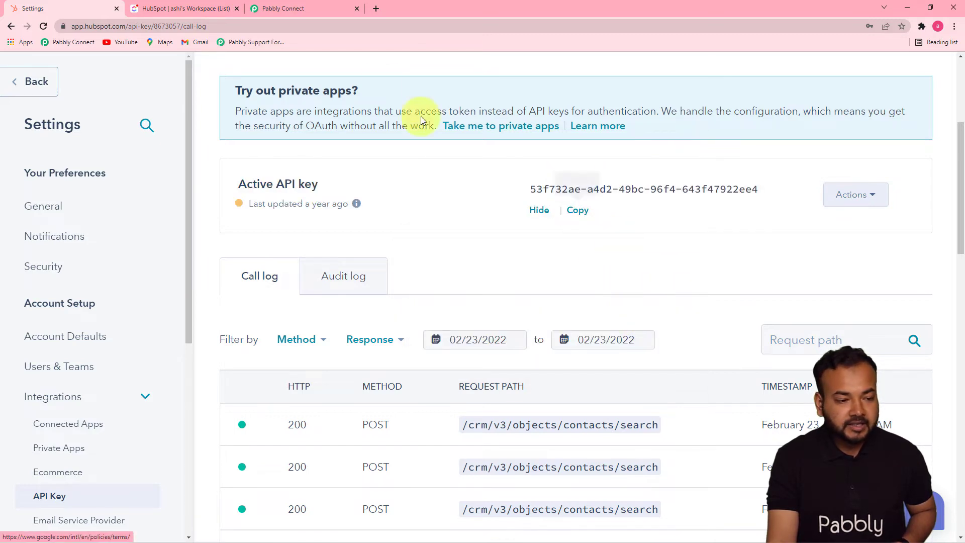
Return to Pabbly Connect, paste the API key into the new HubSpot CRM connection and save the connection.
{"action": "left_click", "coordinate": [296, 8]}
{"action": "right_click", "coordinate": [465, 274]}
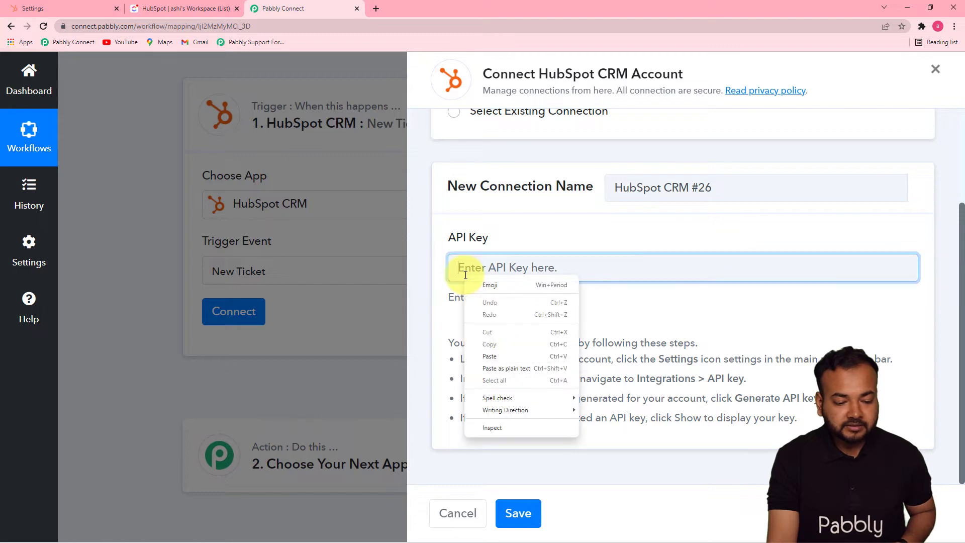
{"action": "left_click", "coordinate": [485, 354]}
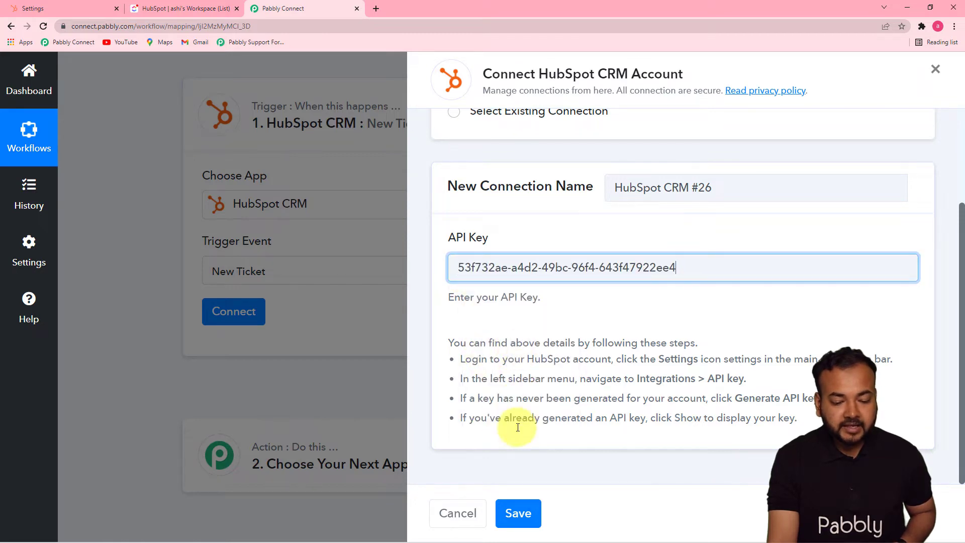
{"action": "left_click", "coordinate": [518, 512]}
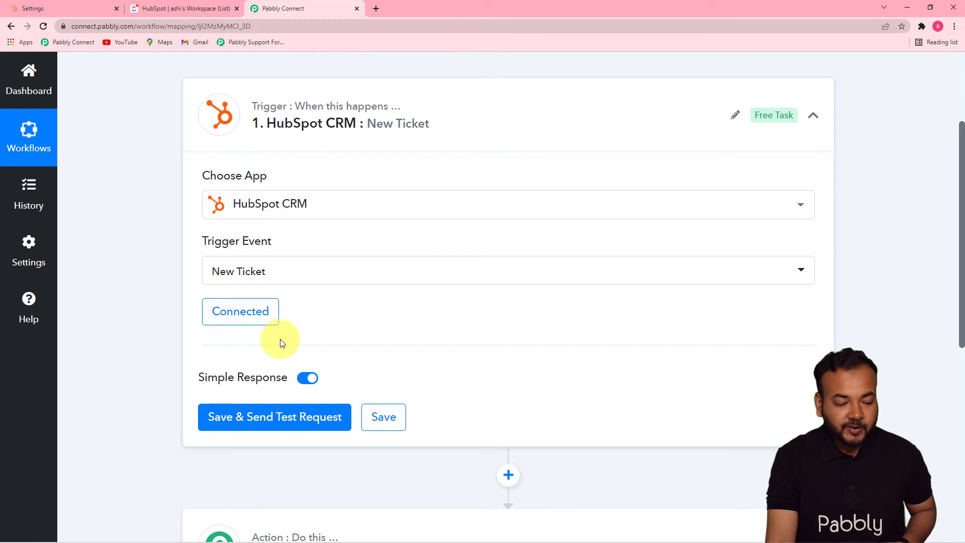
Save the New Ticket trigger and send a test request to fetch ticket data from HubSpot.
{"action": "scroll", "coordinate": [437, 240], "scroll_direction": "down", "scroll_amount": 2}
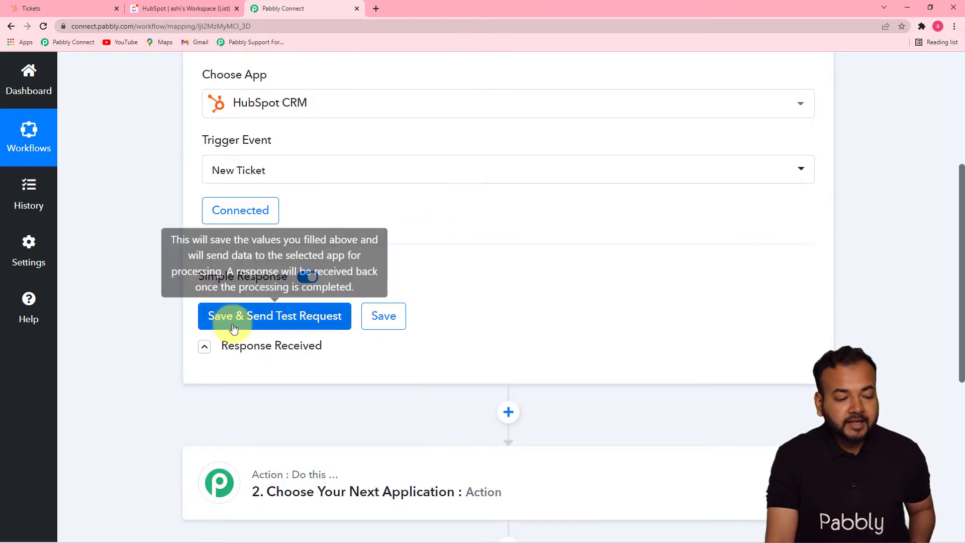
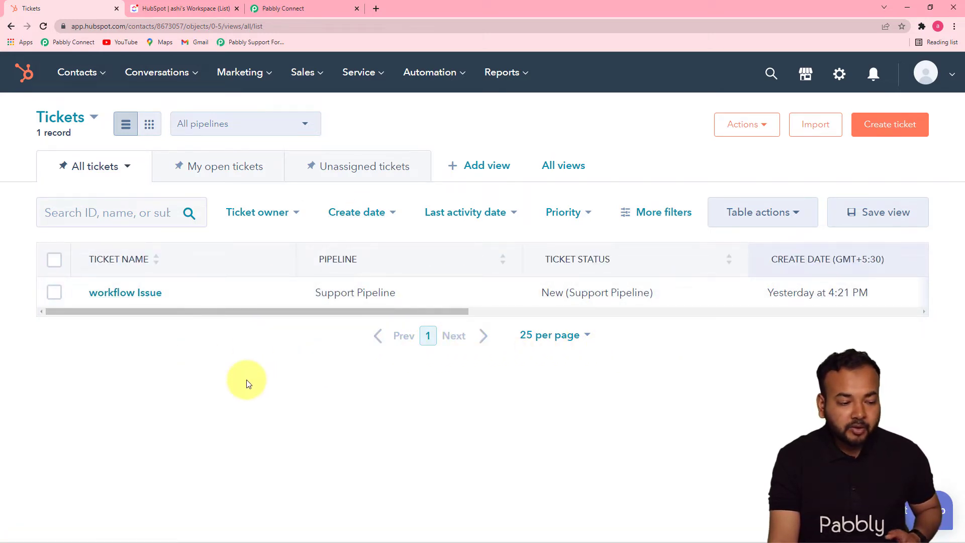
{"action": "left_click", "coordinate": [330, 6]}
{"action": "left_click", "coordinate": [252, 317]}
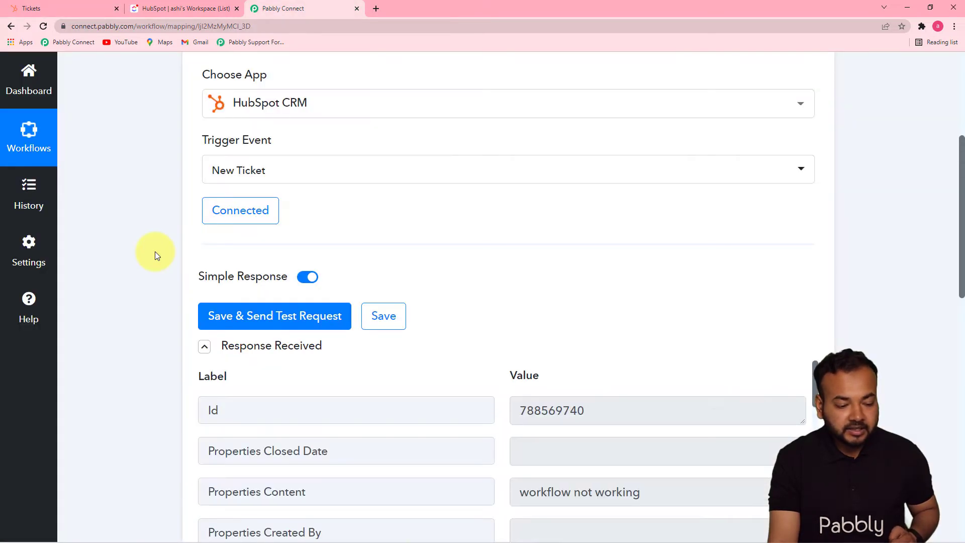
Compare the ticket fields in the test response with the details of the "workflow Issue" ticket in HubSpot.
{"action": "left_click_drag", "start_coordinate": [961, 216], "coordinate": [961, 327]}
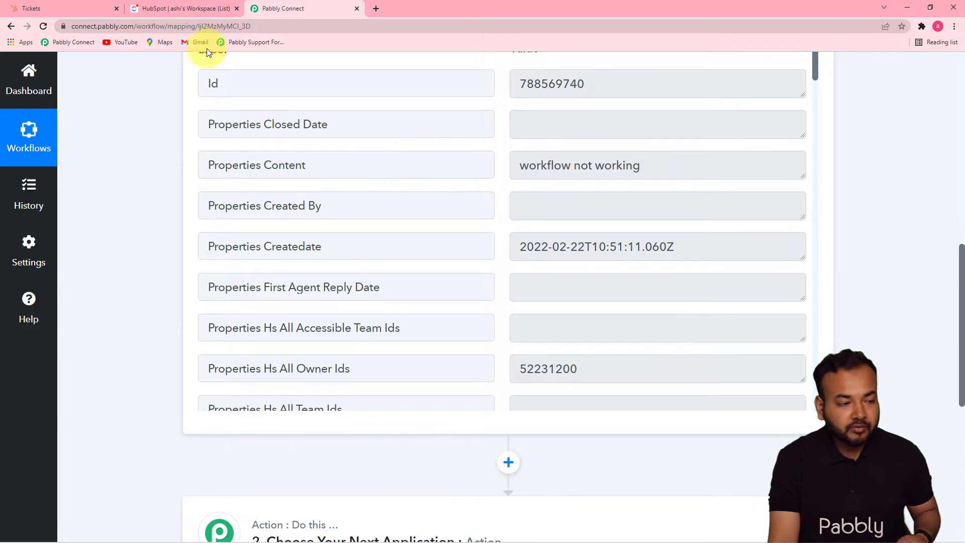
{"action": "left_click", "coordinate": [74, 6]}
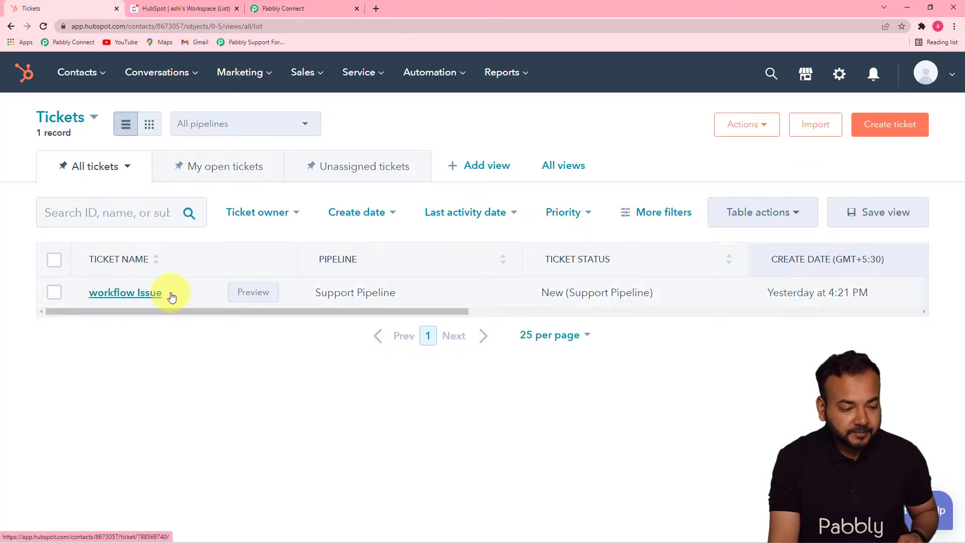
{"action": "left_click", "coordinate": [149, 294]}
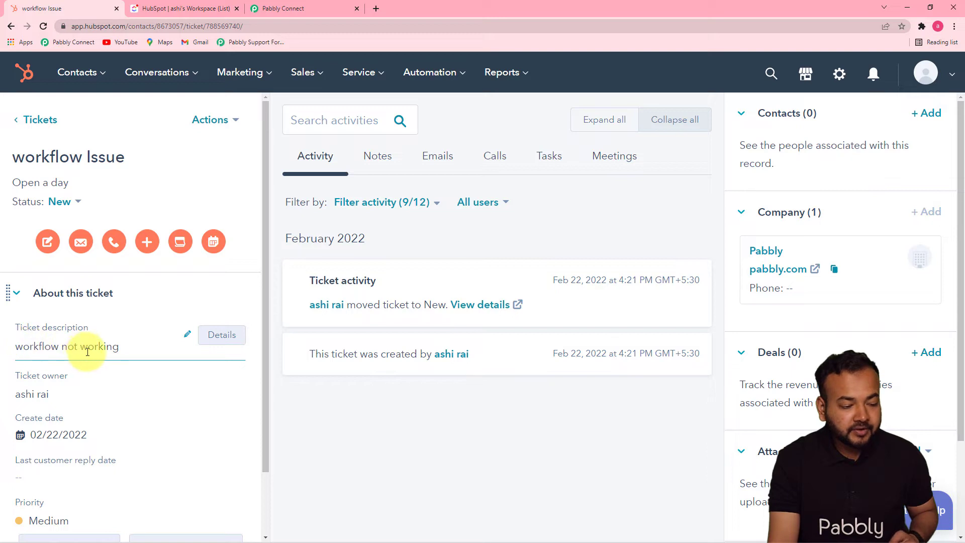
{"action": "left_click", "coordinate": [282, 9]}
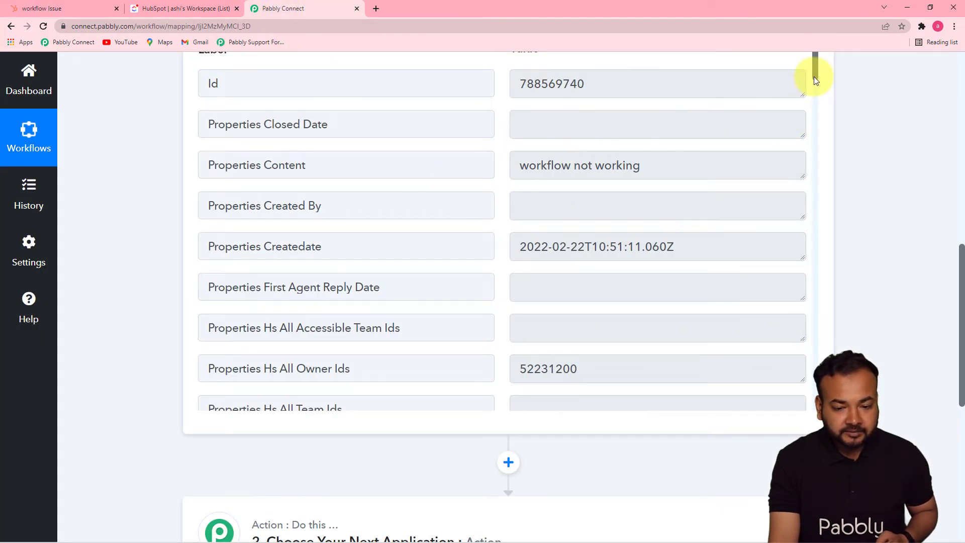
{"action": "left_click_drag", "start_coordinate": [814, 77], "coordinate": [813, 377]}
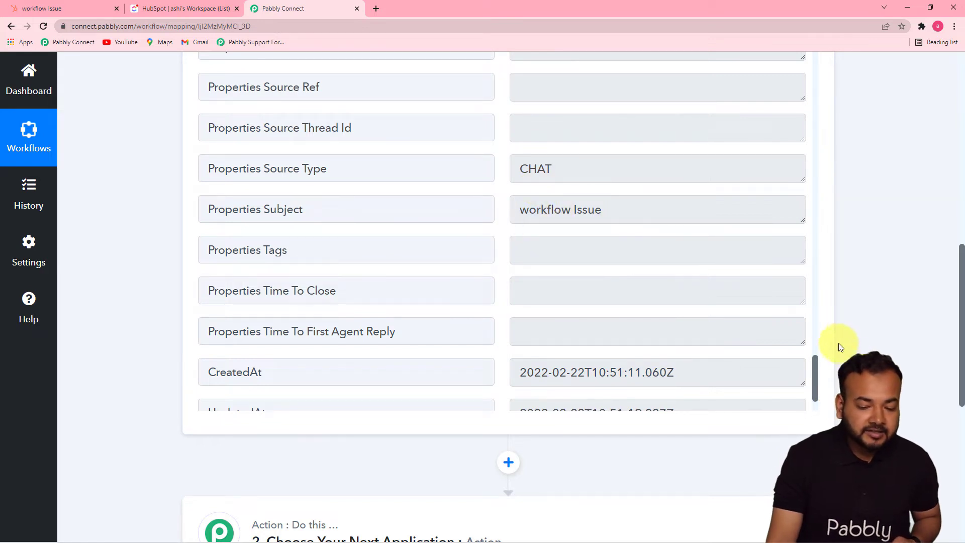
{"action": "left_click_drag", "start_coordinate": [814, 366], "coordinate": [818, 388]}
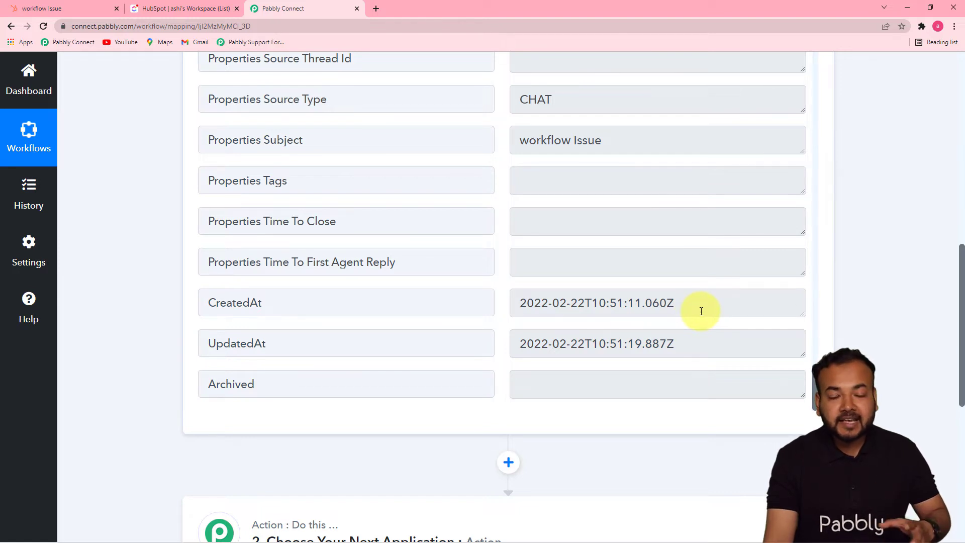
Set the workflow's second step to the ClickUp app with the Create Task action event.
{"action": "left_click_drag", "start_coordinate": [961, 257], "coordinate": [960, 373]}
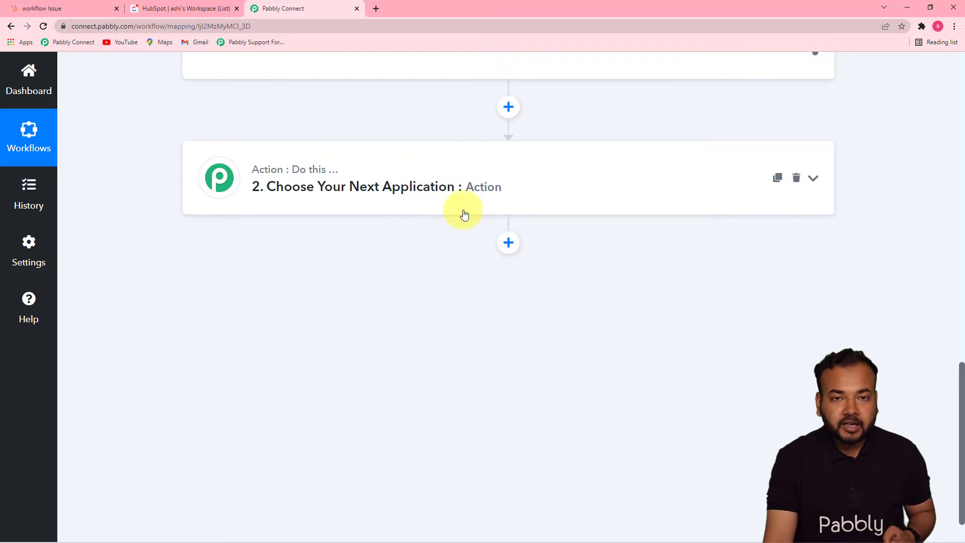
{"action": "left_click", "coordinate": [395, 193]}
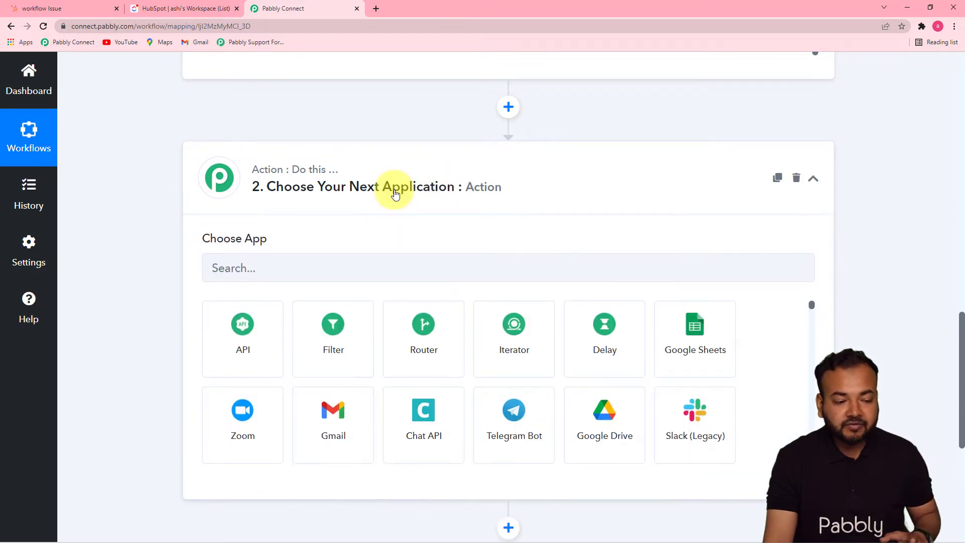
{"action": "scroll", "coordinate": [394, 194], "scroll_direction": "down", "scroll_amount": 2}
{"action": "left_click", "coordinate": [297, 169]}
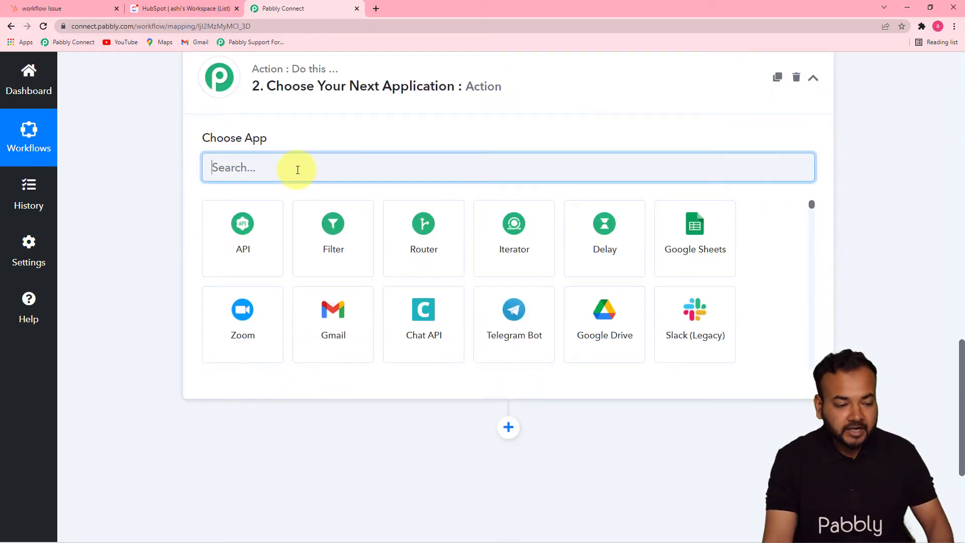
{"action": "type", "text": "cli"}
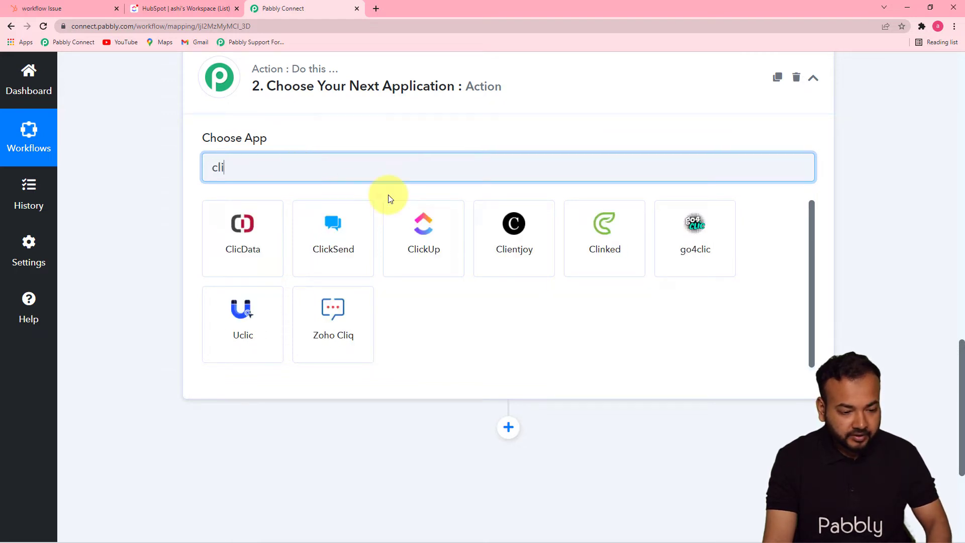
{"action": "left_click", "coordinate": [435, 238]}
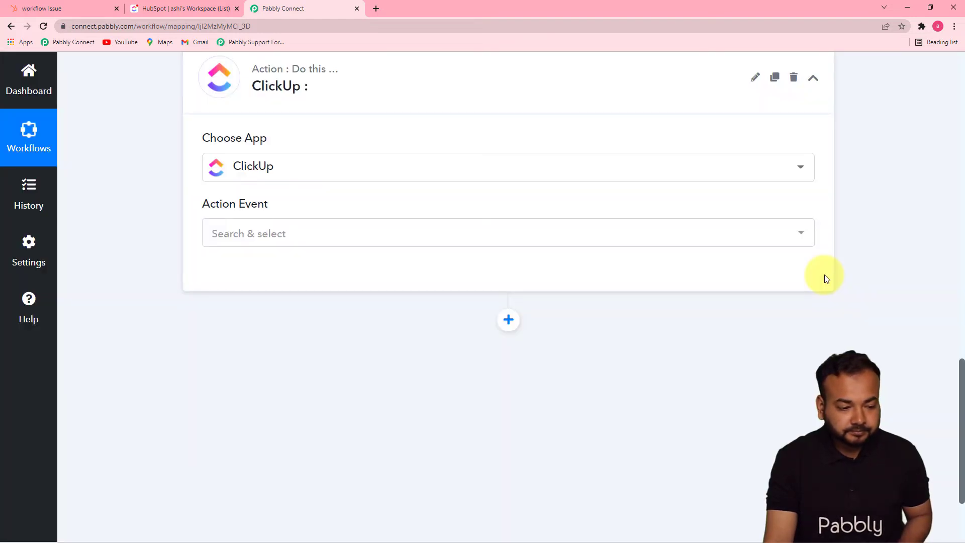
{"action": "left_click", "coordinate": [522, 245]}
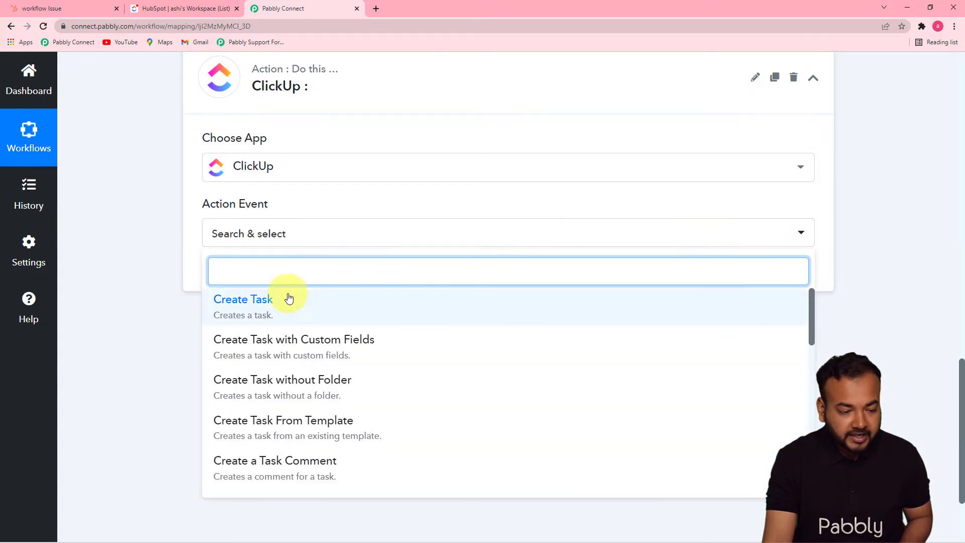
{"action": "left_click", "coordinate": [287, 314]}
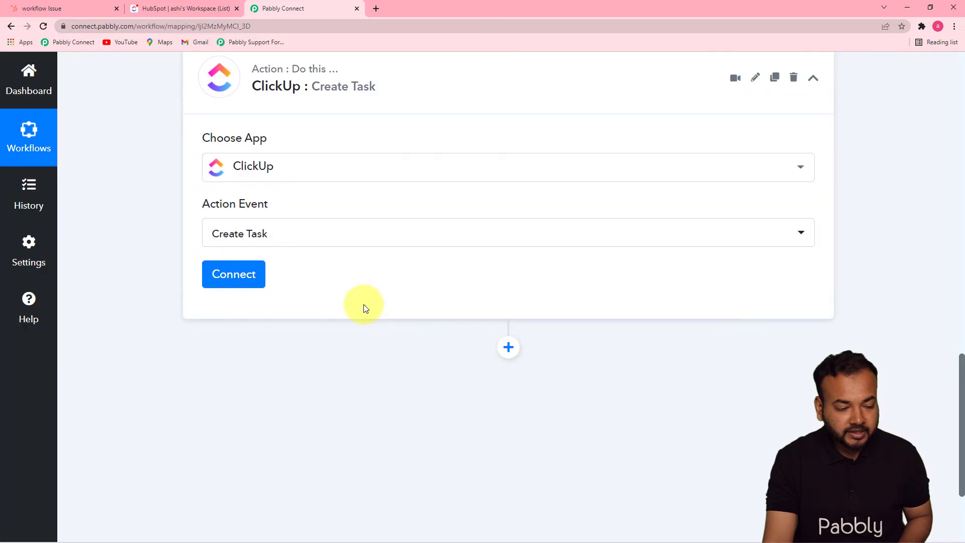
Start a new ClickUp connection for the Create Task action instead of using an existing one.
{"action": "left_click", "coordinate": [243, 287]}
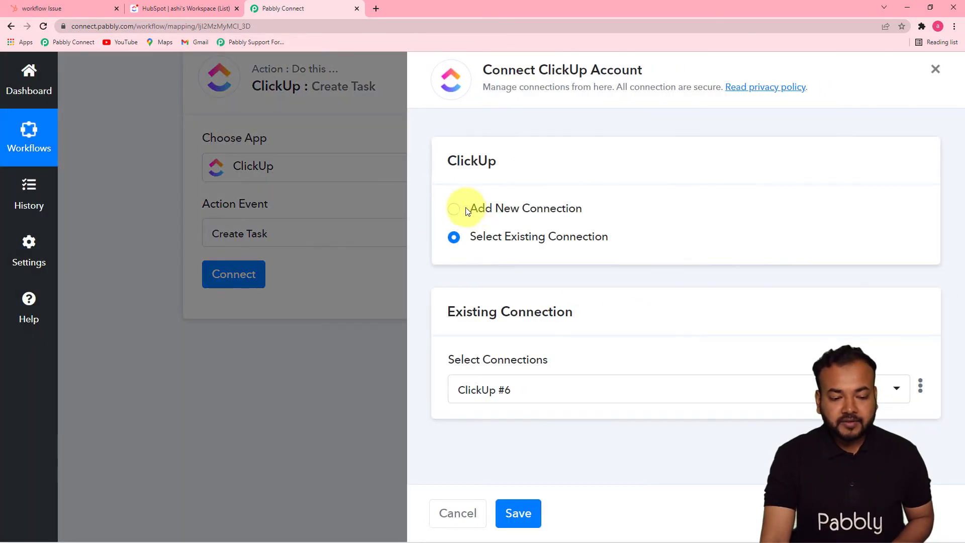
{"action": "left_click", "coordinate": [455, 212]}
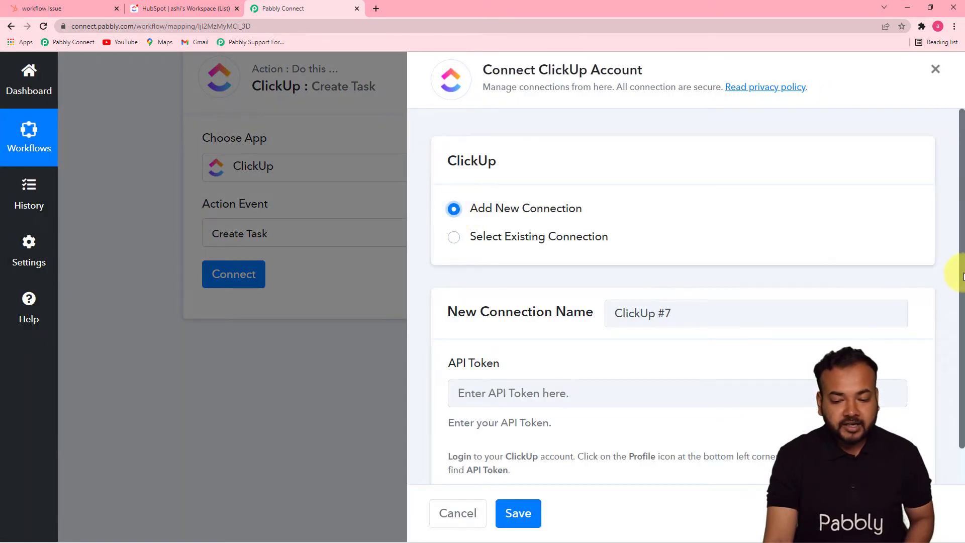
{"action": "scroll", "coordinate": [961, 301], "scroll_direction": "down", "scroll_amount": 1}
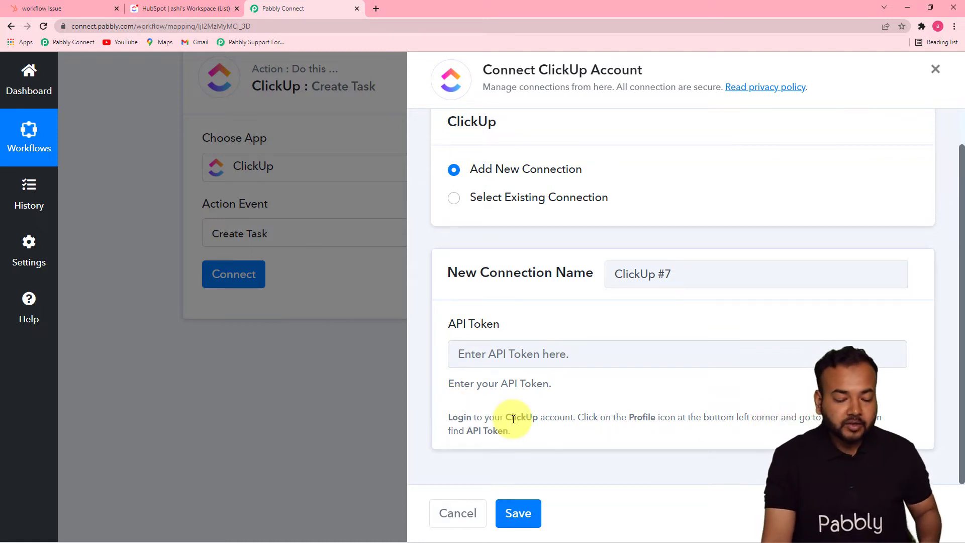
Switch to ClickUp, open the Apps settings of the user profile and copy the API token.
{"action": "left_click", "coordinate": [176, 10]}
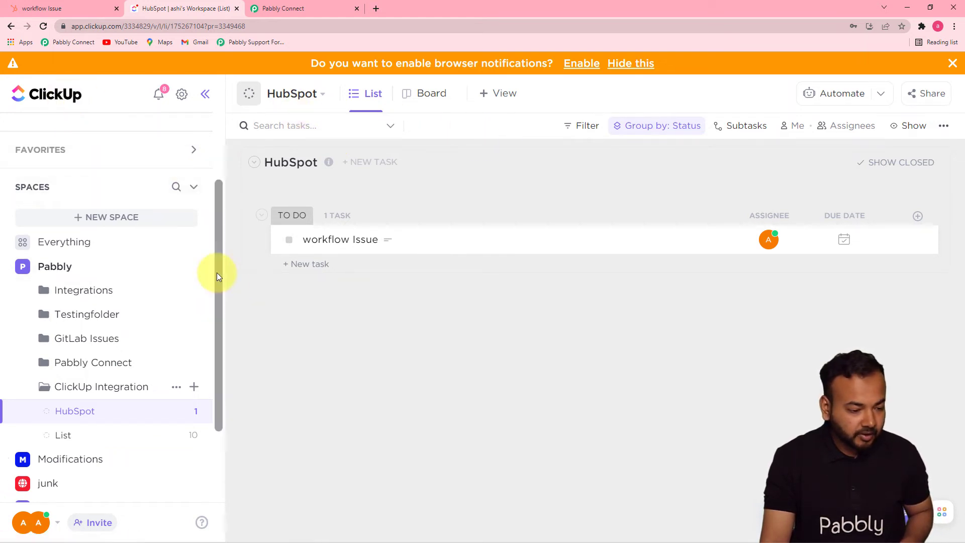
{"action": "left_click_drag", "start_coordinate": [216, 272], "coordinate": [218, 394]}
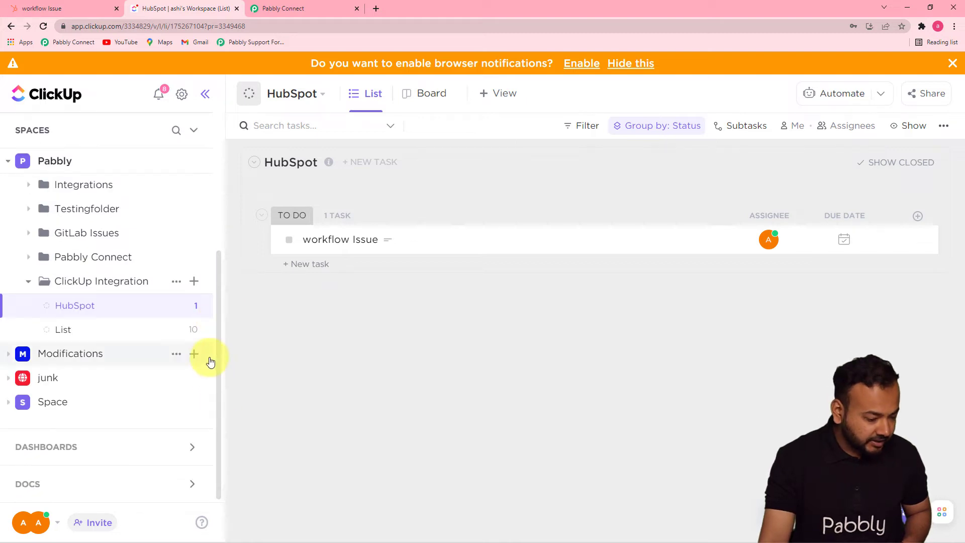
{"action": "left_click", "coordinate": [39, 528]}
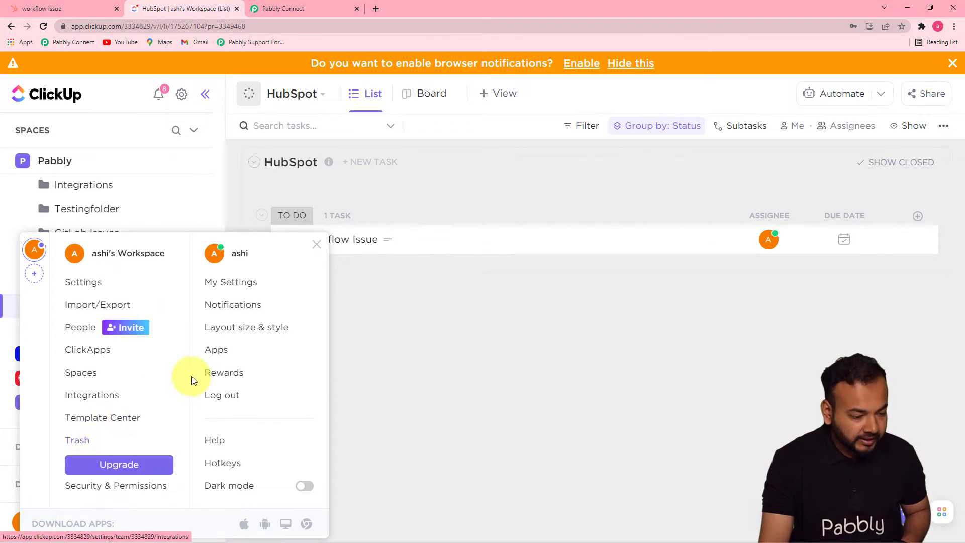
{"action": "left_click", "coordinate": [215, 352]}
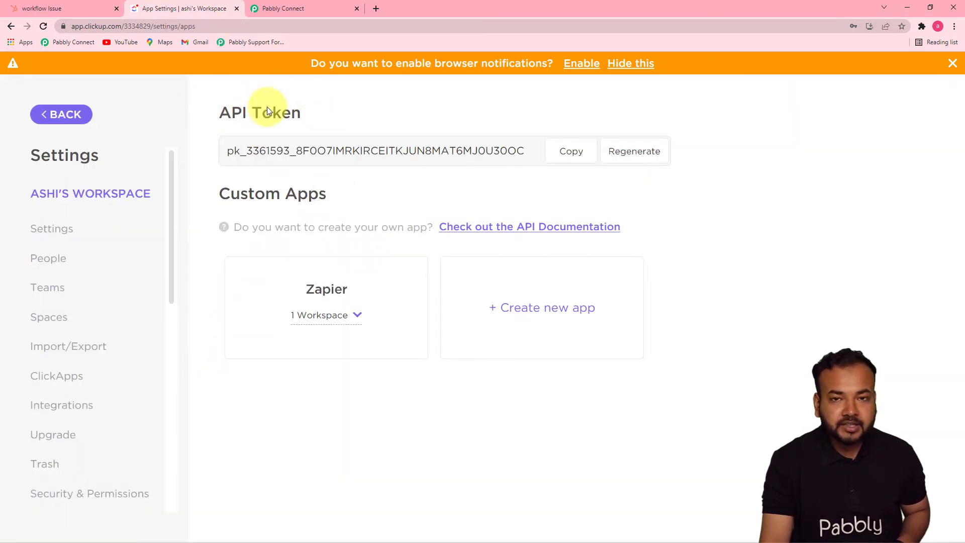
{"action": "left_click", "coordinate": [572, 153]}
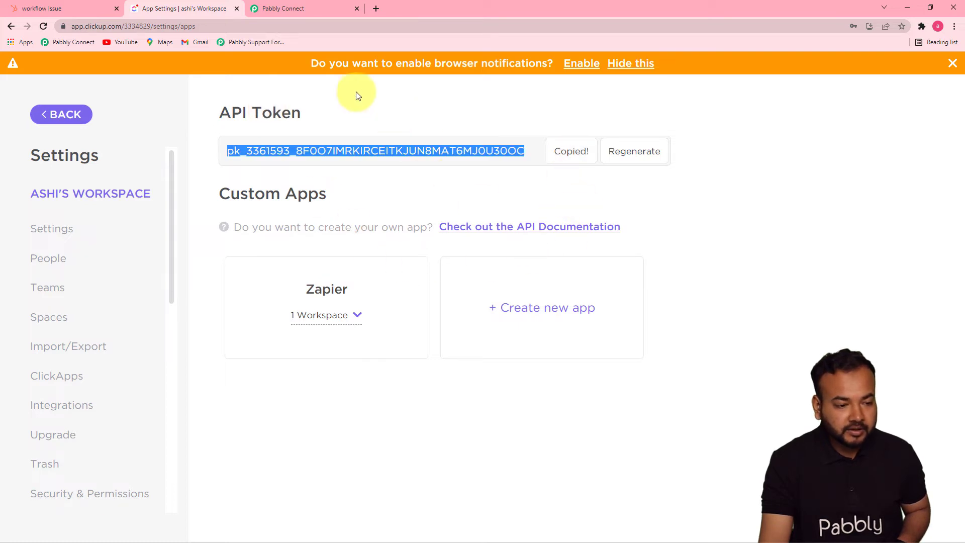
Return to Pabbly Connect, paste the API token into the new ClickUp connection and save it.
{"action": "left_click", "coordinate": [302, 9]}
{"action": "left_click", "coordinate": [526, 353]}
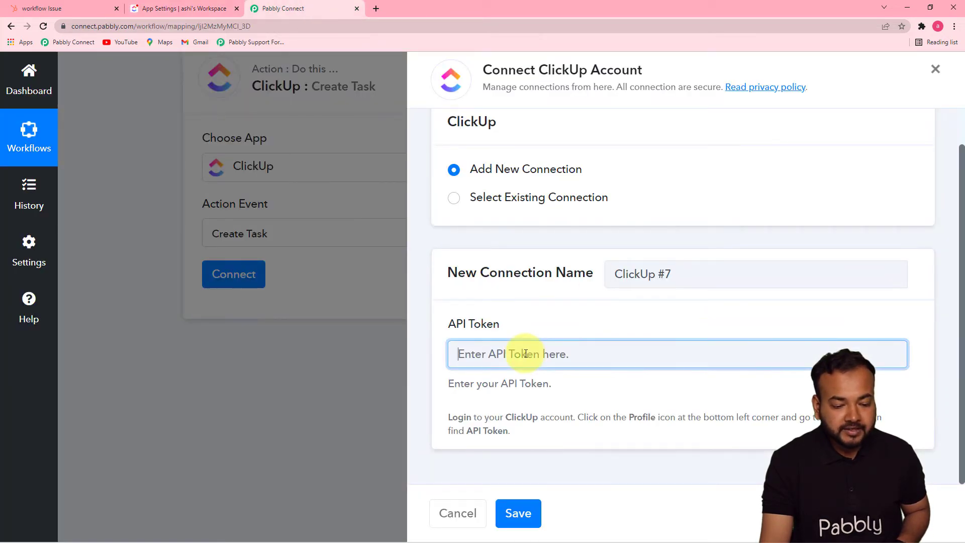
{"action": "right_click", "coordinate": [526, 354]}
{"action": "left_click", "coordinate": [544, 435]}
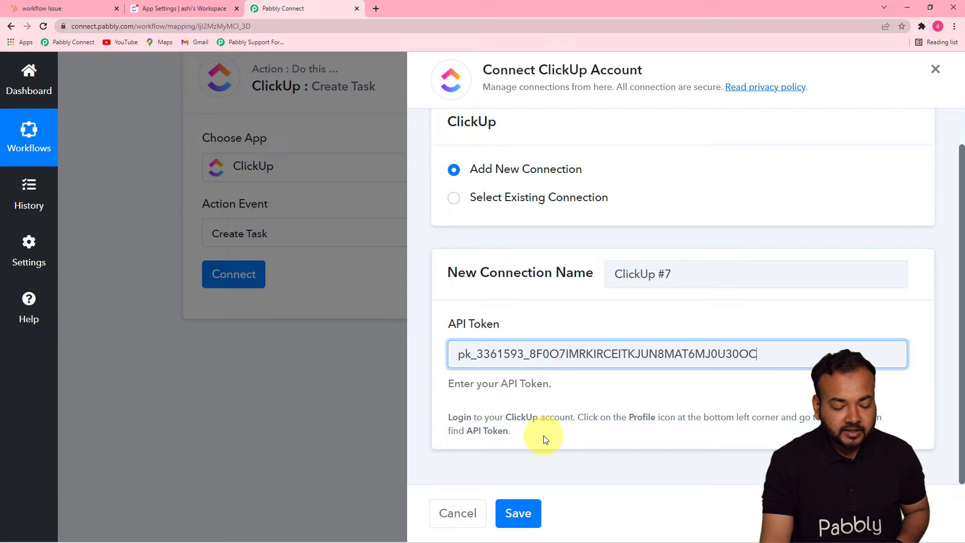
{"action": "left_click", "coordinate": [526, 518]}
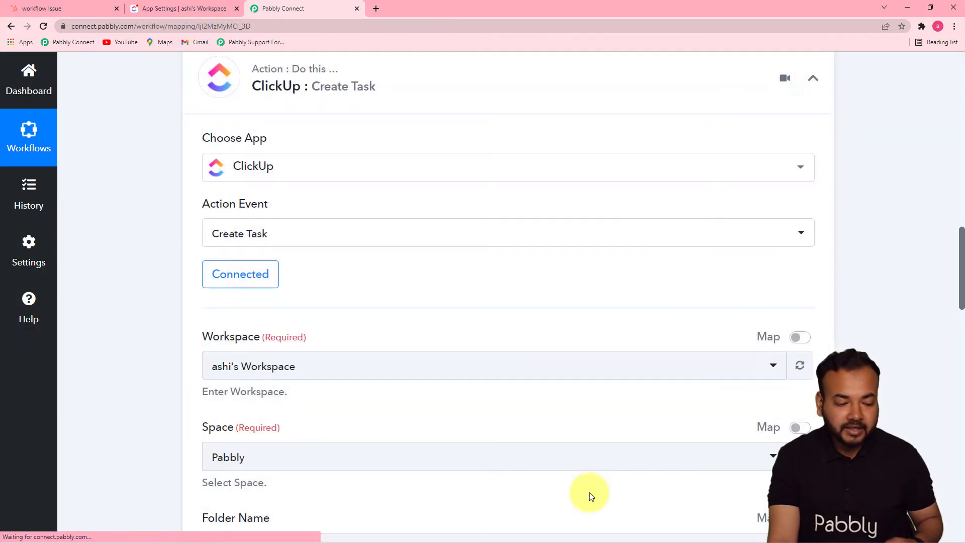
Select the ClickUp account's workspace as the Workspace of the Create Task action.
{"action": "left_click_drag", "start_coordinate": [961, 255], "coordinate": [962, 290]}
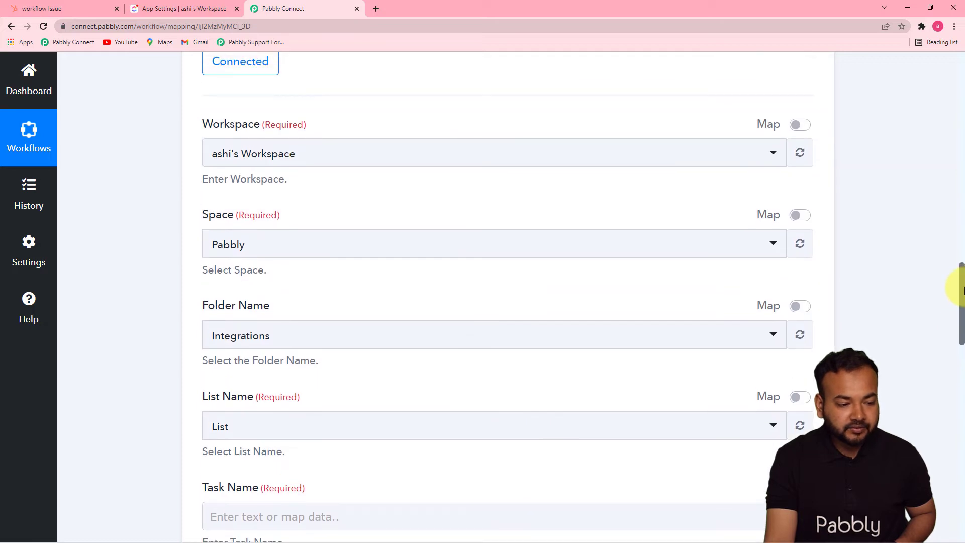
{"action": "left_click", "coordinate": [241, 153]}
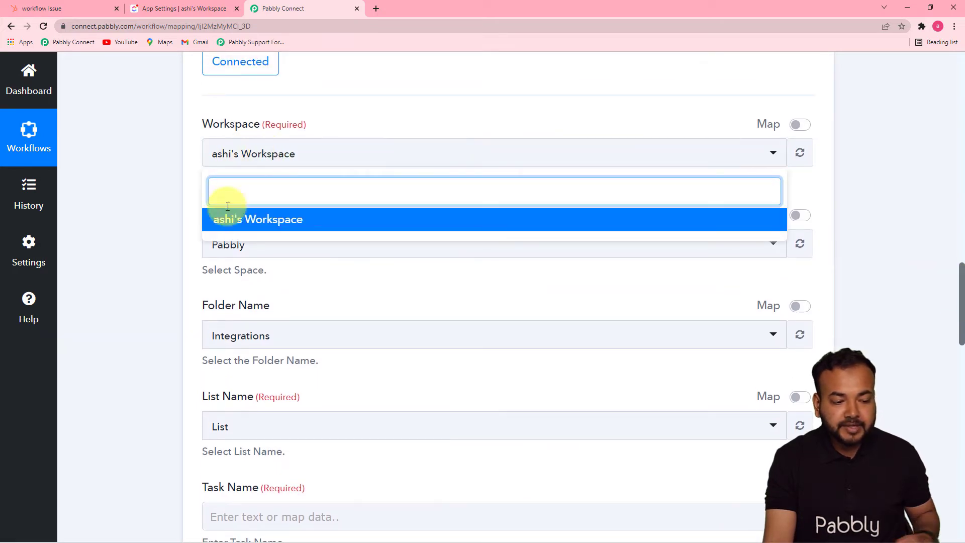
{"action": "left_click", "coordinate": [230, 225]}
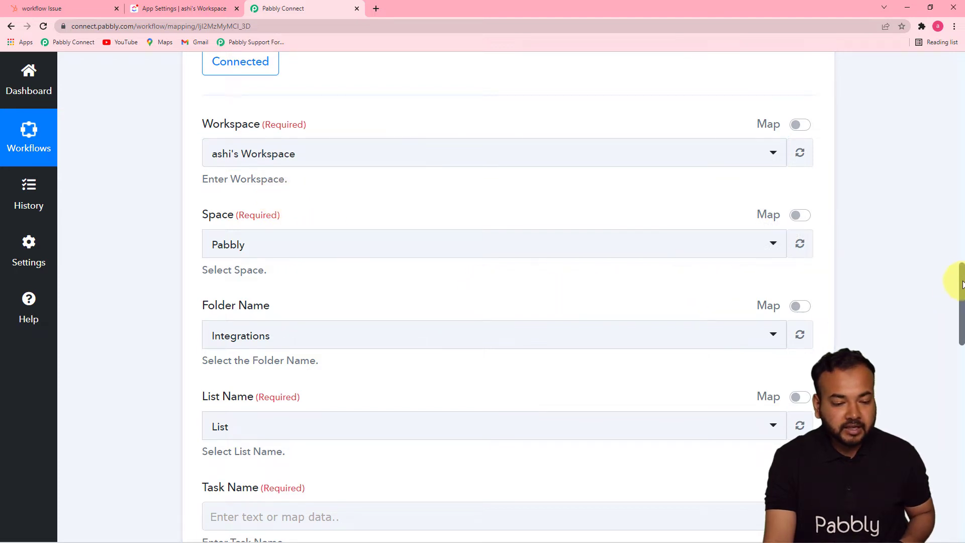
{"action": "scroll", "coordinate": [961, 285], "scroll_direction": "down", "scroll_amount": 2}
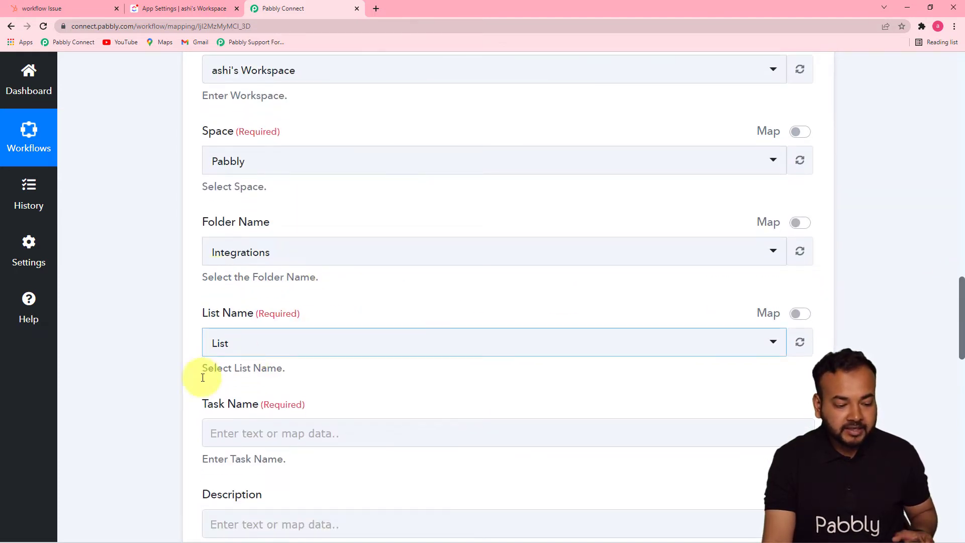
Switch to ClickUp, leave the settings and check the ClickUp Integration folder and its HubSpot list in the Pabbly space.
{"action": "left_click", "coordinate": [161, 12]}
{"action": "left_click", "coordinate": [60, 113]}
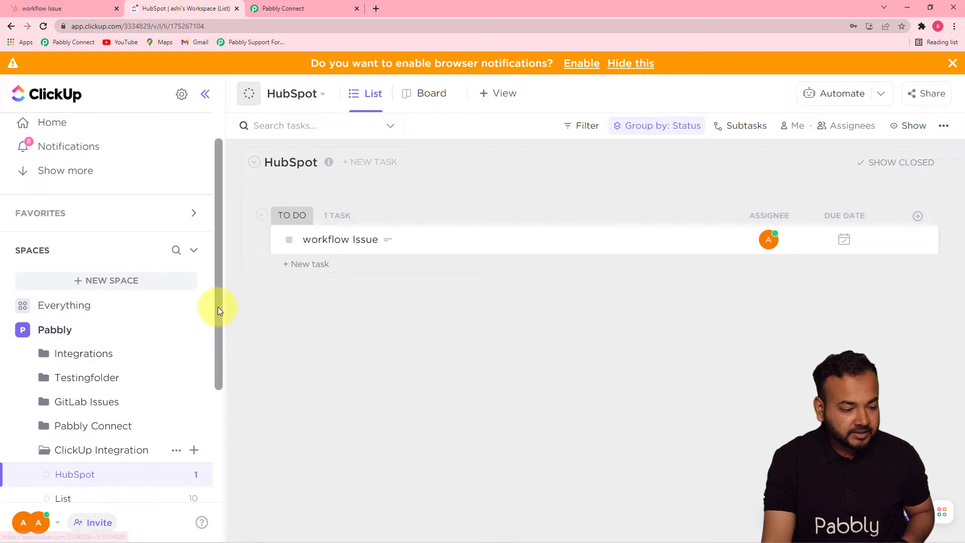
{"action": "left_click_drag", "start_coordinate": [218, 307], "coordinate": [213, 359]}
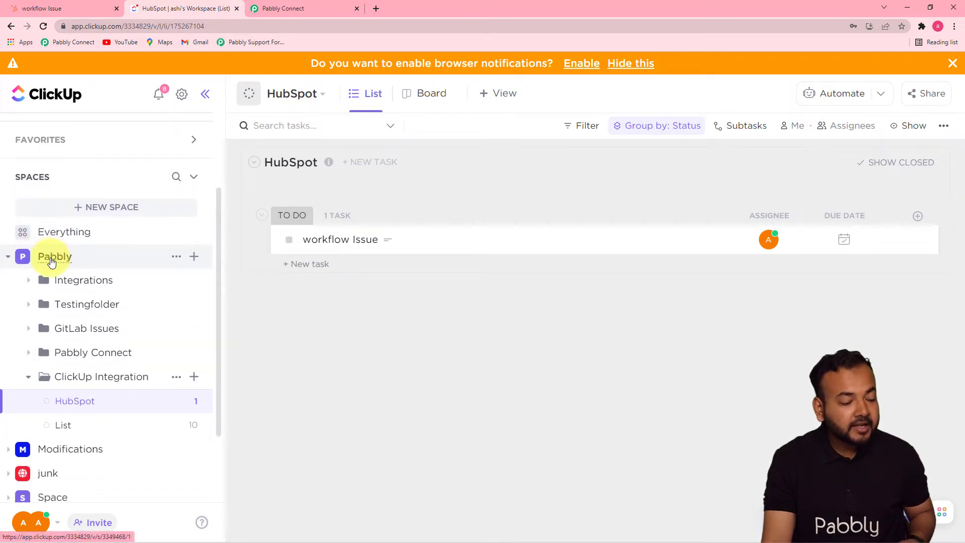
{"action": "left_click", "coordinate": [92, 379]}
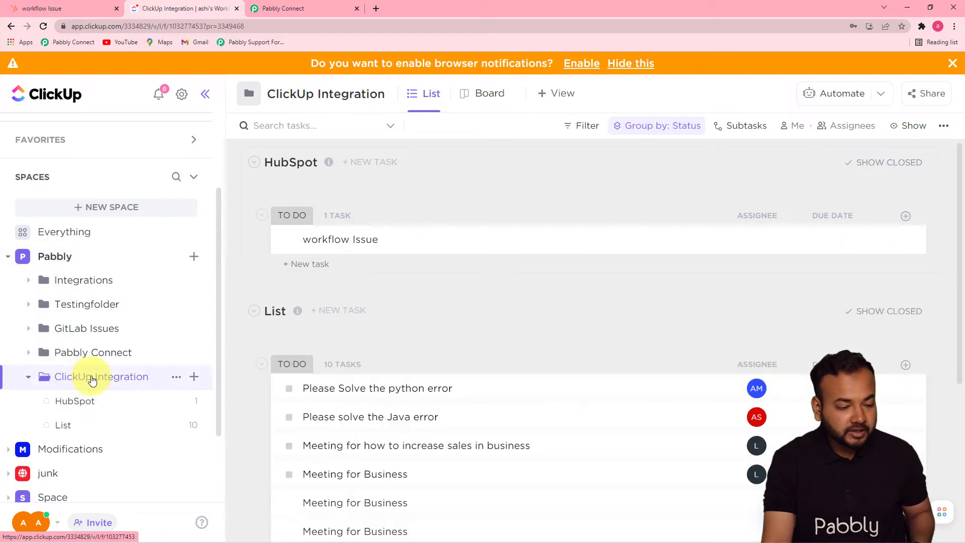
{"action": "left_click", "coordinate": [63, 407]}
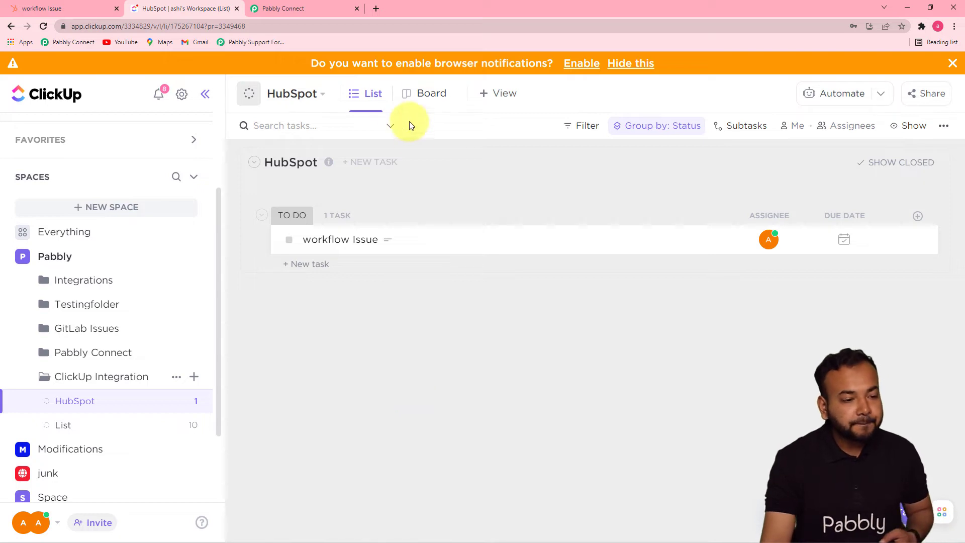
Return to Pabbly Connect and set the task's destination to space Pabbly, folder ClickUp Integration and list HubSpot.
{"action": "left_click", "coordinate": [311, 6]}
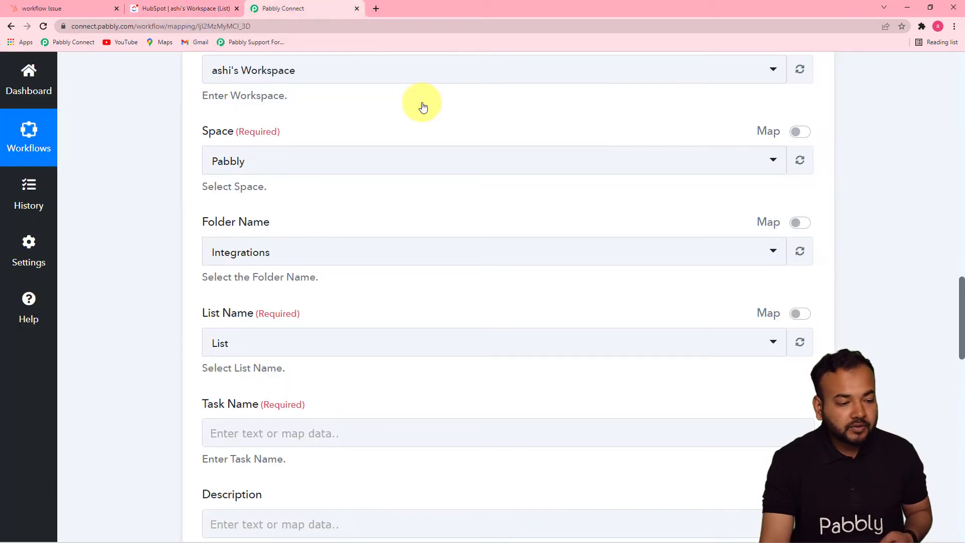
{"action": "left_click", "coordinate": [267, 169]}
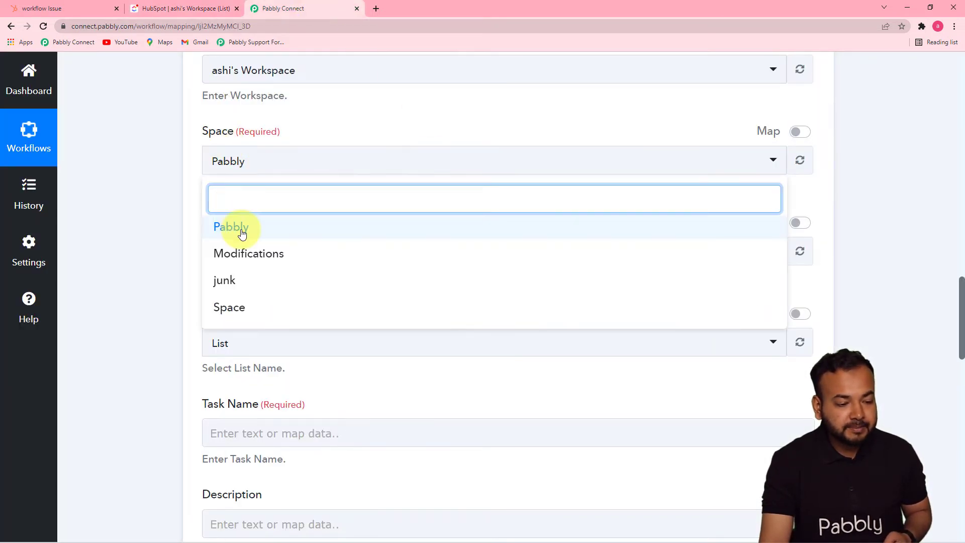
{"action": "left_click", "coordinate": [235, 226]}
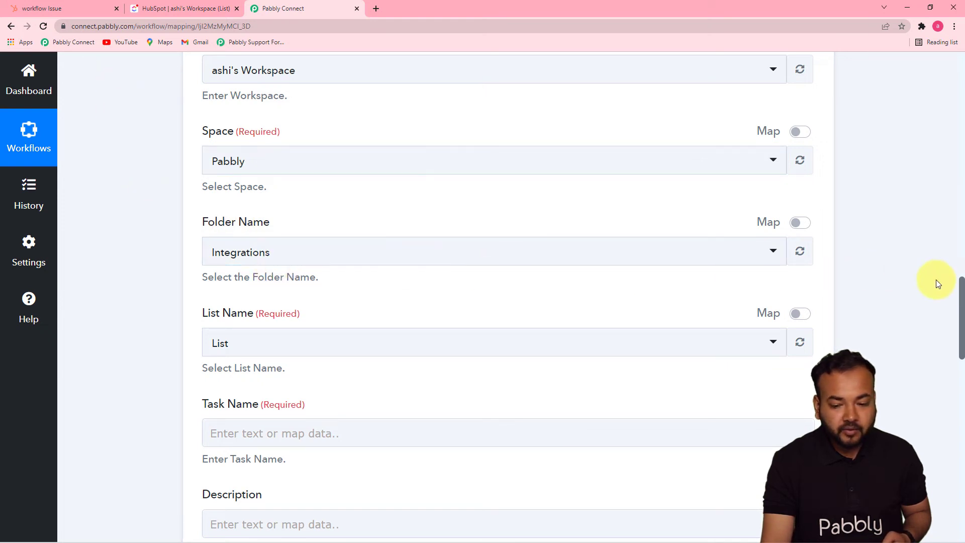
{"action": "left_click", "coordinate": [749, 256]}
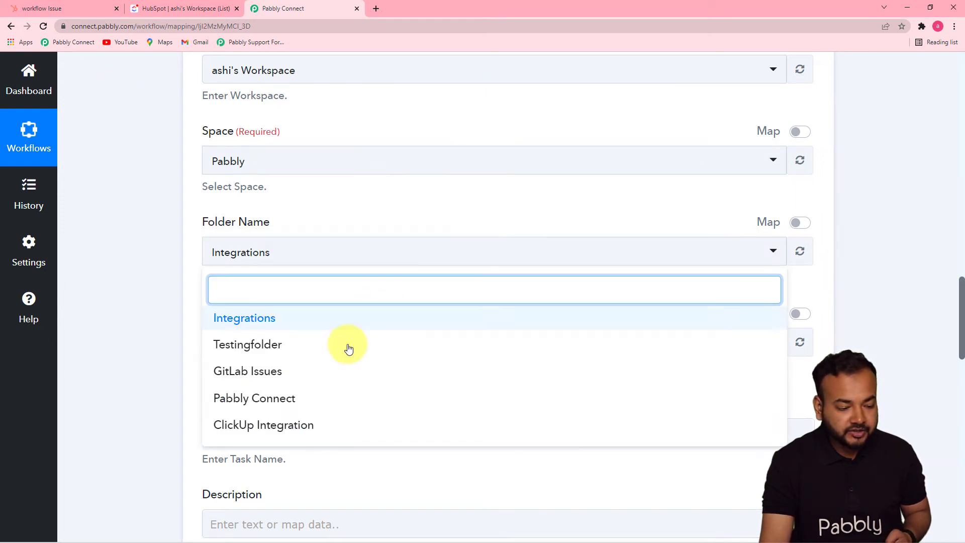
{"action": "left_click", "coordinate": [297, 425]}
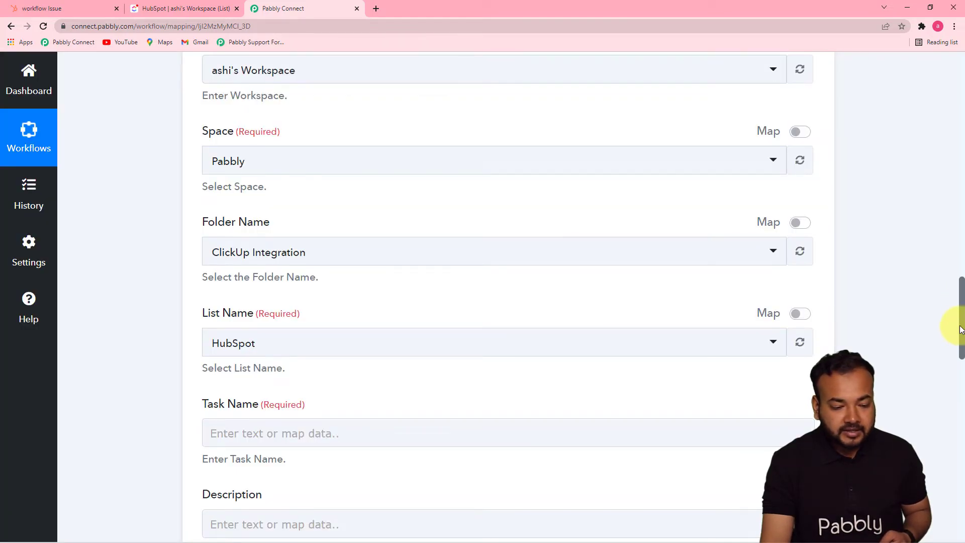
{"action": "left_click_drag", "start_coordinate": [960, 329], "coordinate": [954, 361]}
{"action": "left_click", "coordinate": [496, 112]}
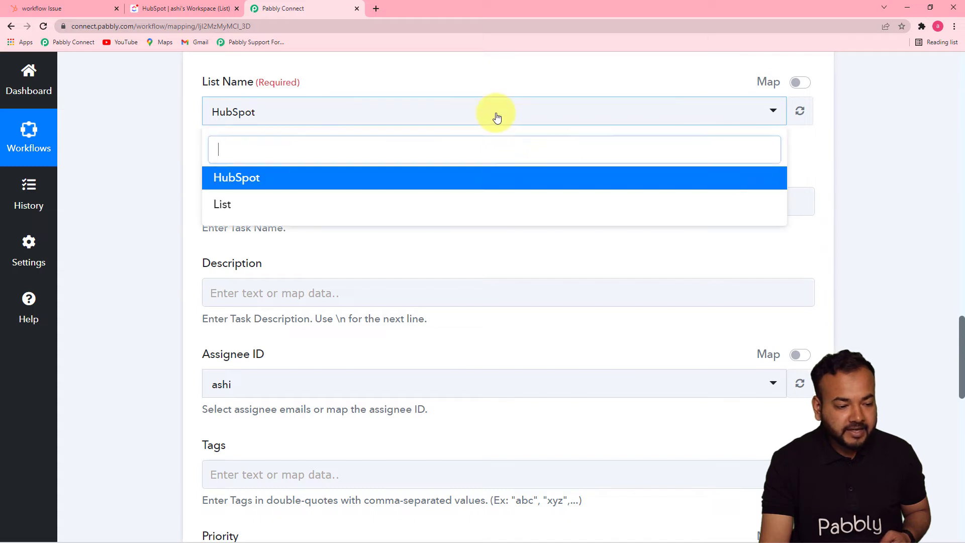
{"action": "left_click", "coordinate": [249, 181]}
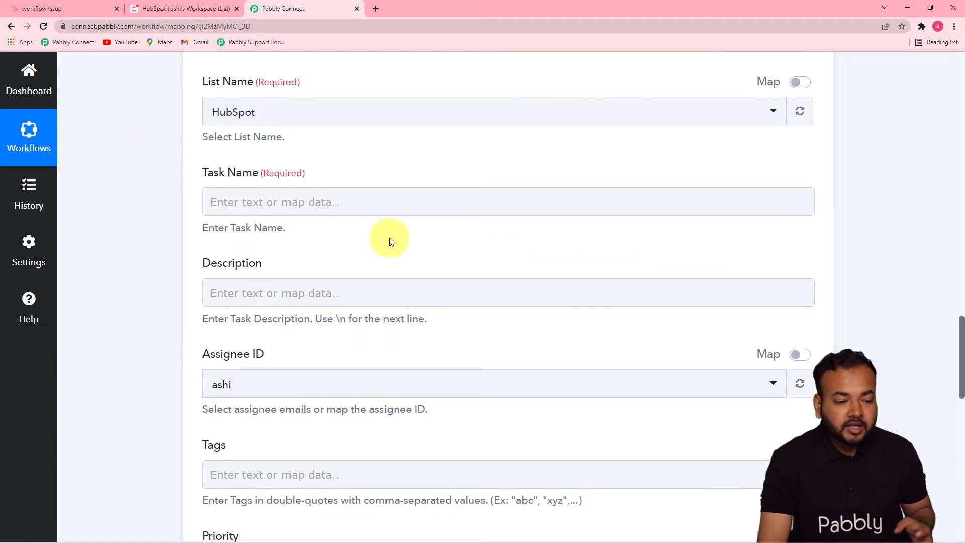
Map the Task Name of the Create Task action to the ticket's Properties Subject from the New Ticket trigger.
{"action": "left_click", "coordinate": [276, 285]}
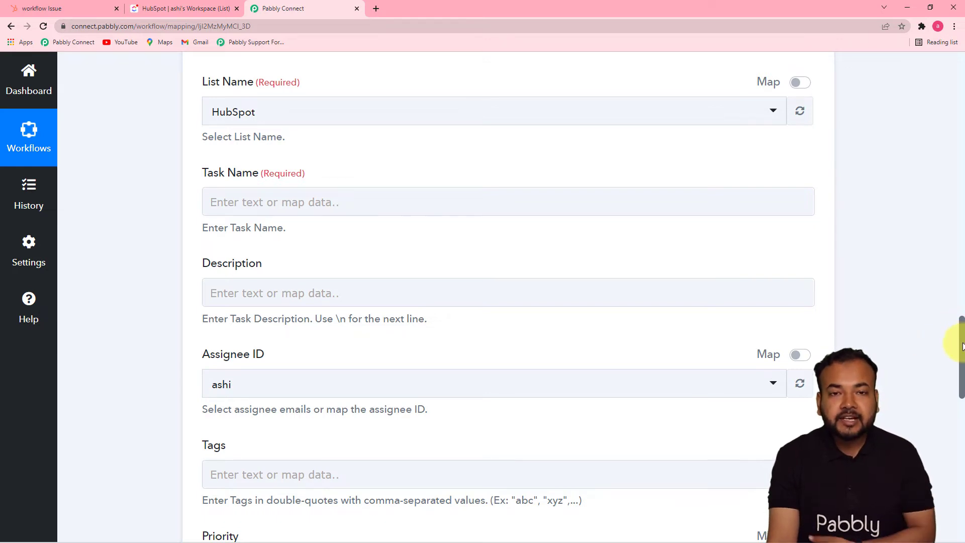
{"action": "left_click_drag", "start_coordinate": [962, 337], "coordinate": [955, 165]}
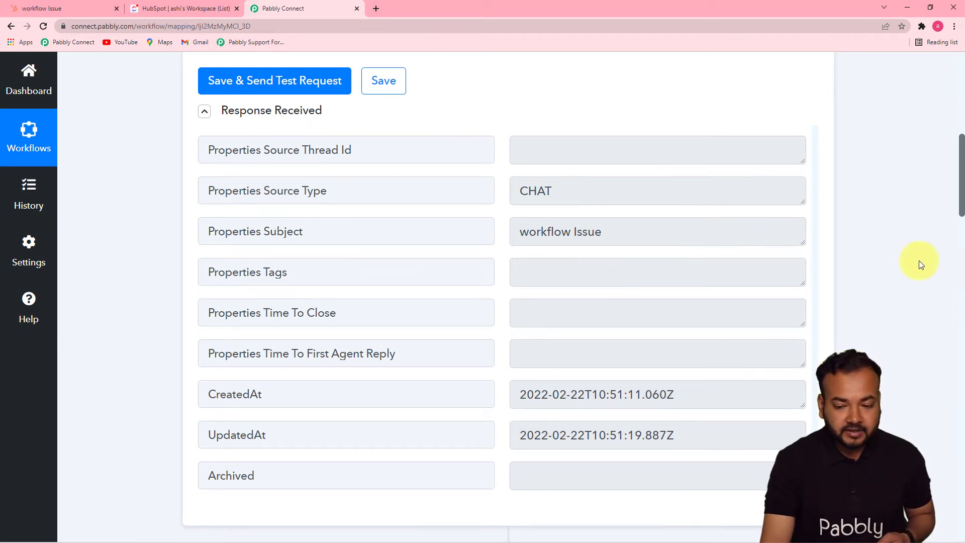
{"action": "left_click_drag", "start_coordinate": [961, 210], "coordinate": [945, 382]}
{"action": "left_click", "coordinate": [372, 273]}
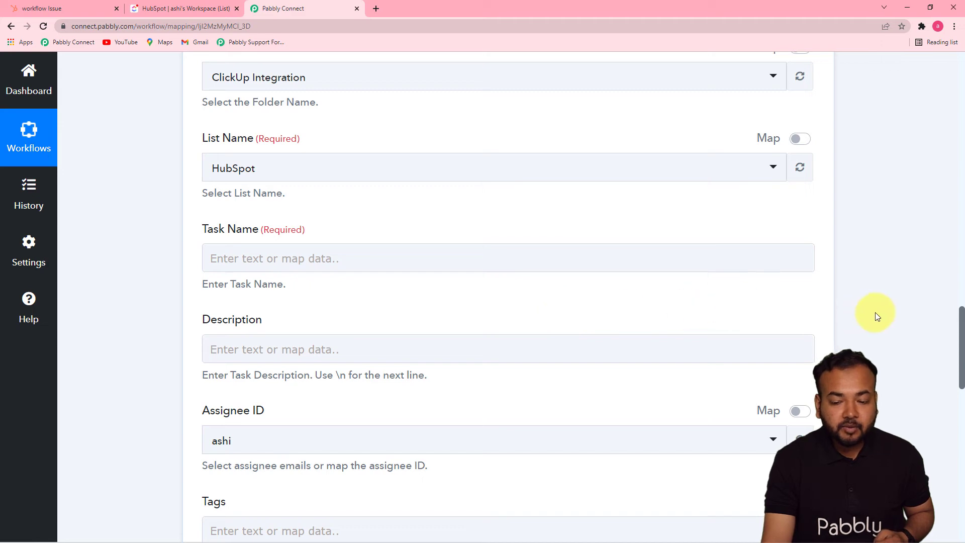
{"action": "left_click_drag", "start_coordinate": [958, 334], "coordinate": [947, 162]}
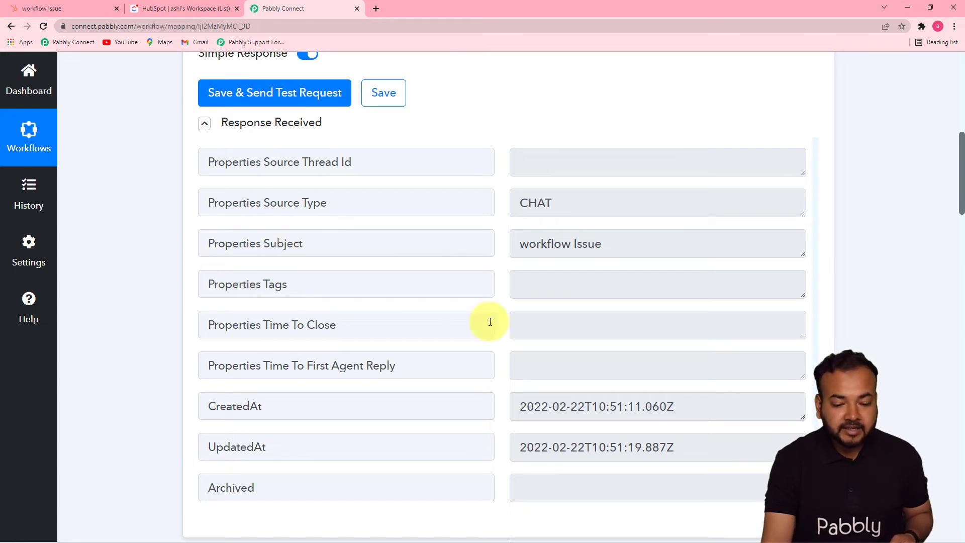
{"action": "left_click_drag", "start_coordinate": [961, 207], "coordinate": [961, 408]}
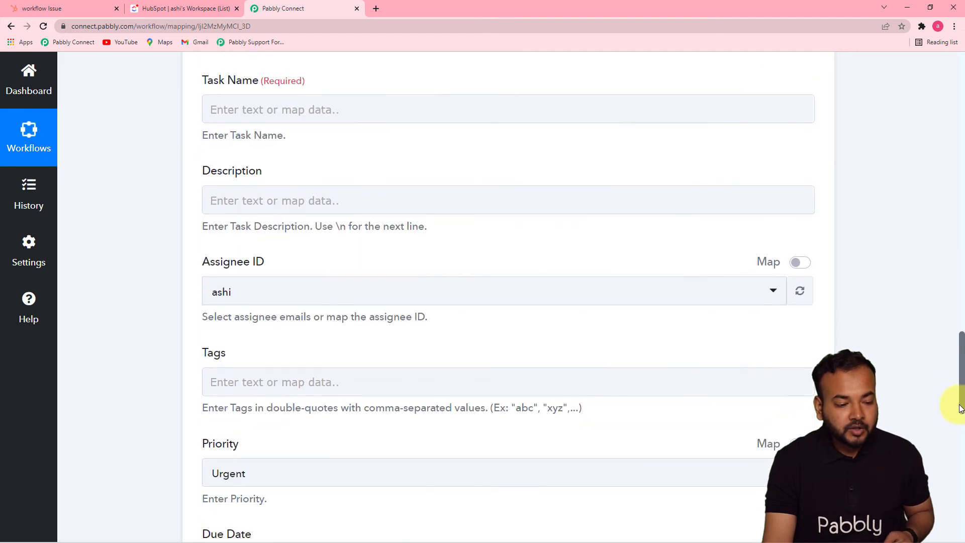
{"action": "left_click", "coordinate": [345, 112]}
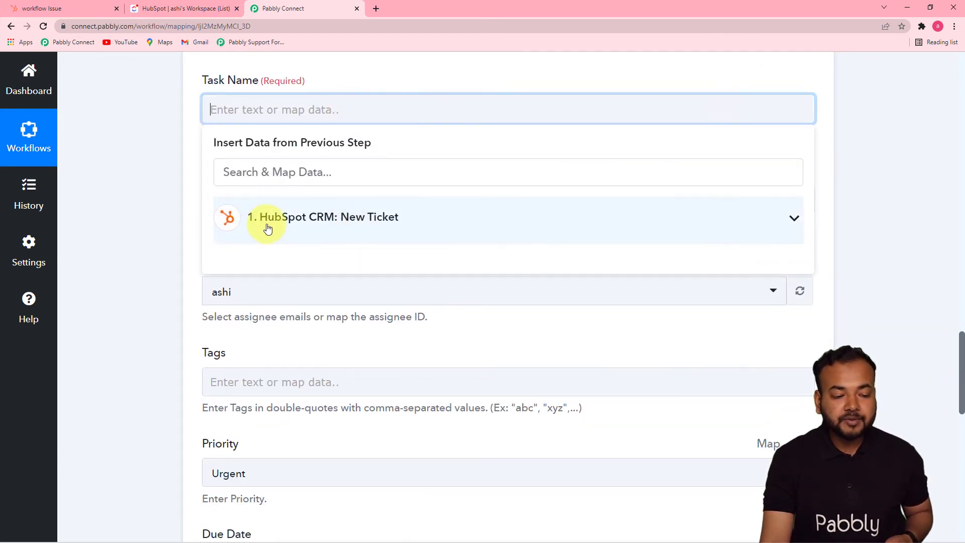
{"action": "left_click", "coordinate": [375, 227]}
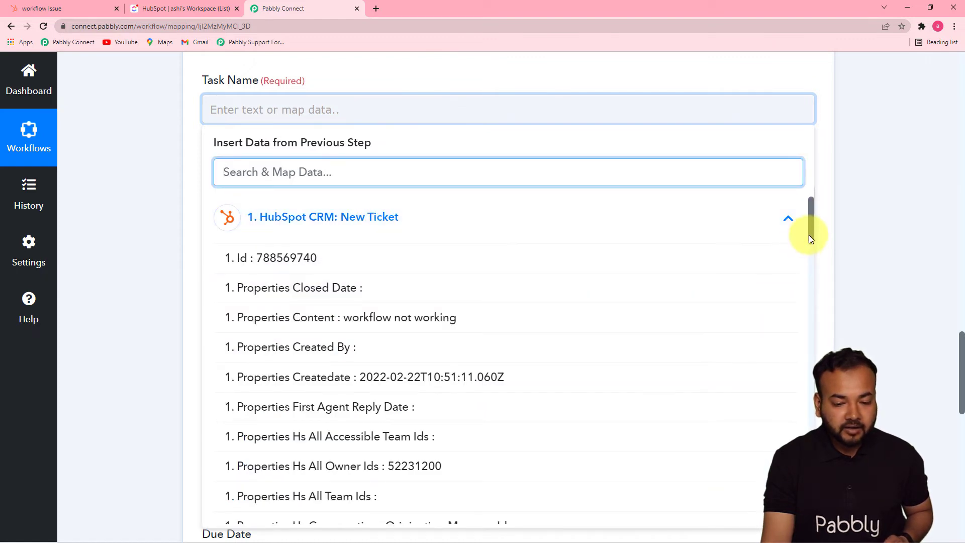
{"action": "left_click_drag", "start_coordinate": [810, 234], "coordinate": [814, 476]}
{"action": "left_click", "coordinate": [438, 459]}
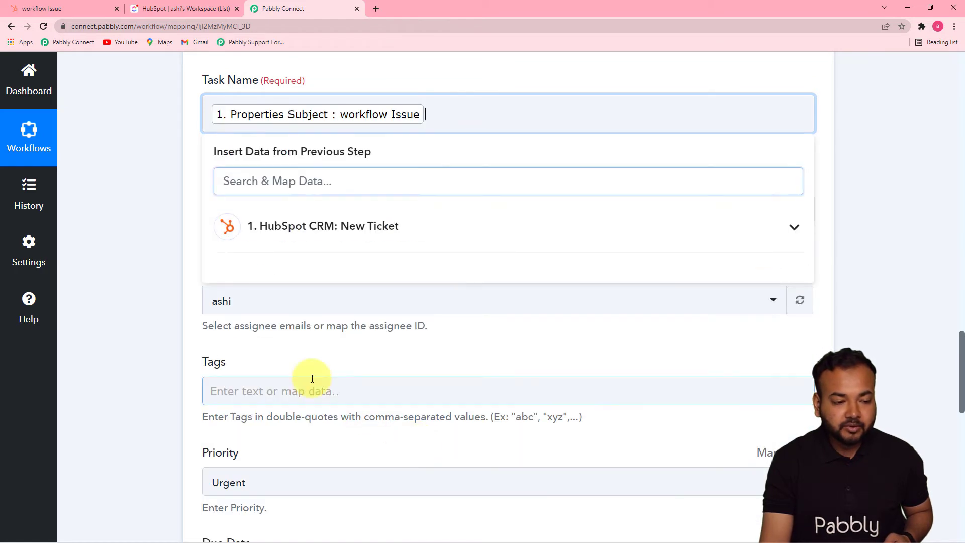
{"action": "left_click", "coordinate": [122, 252]}
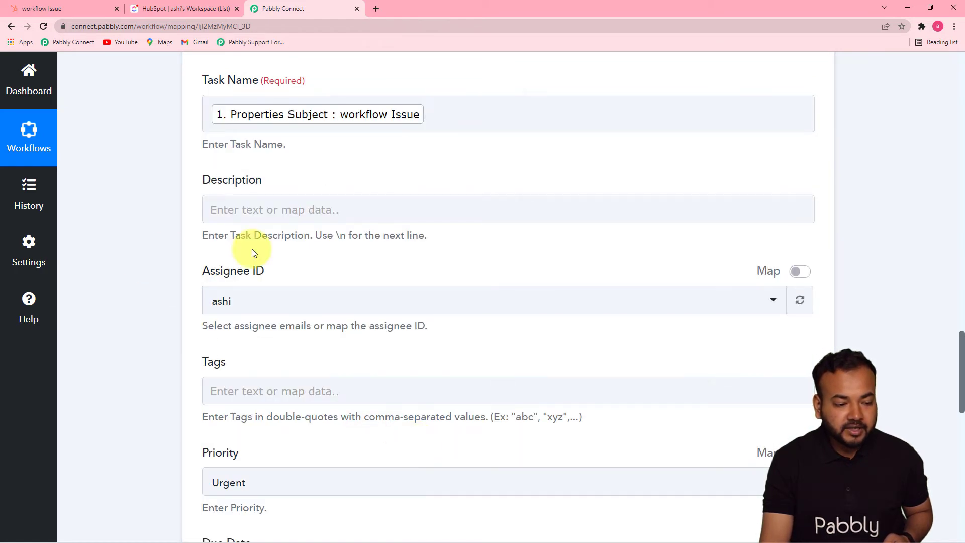
Map the task's Description to Properties Content from the HubSpot New Ticket data.
{"action": "left_click", "coordinate": [345, 206]}
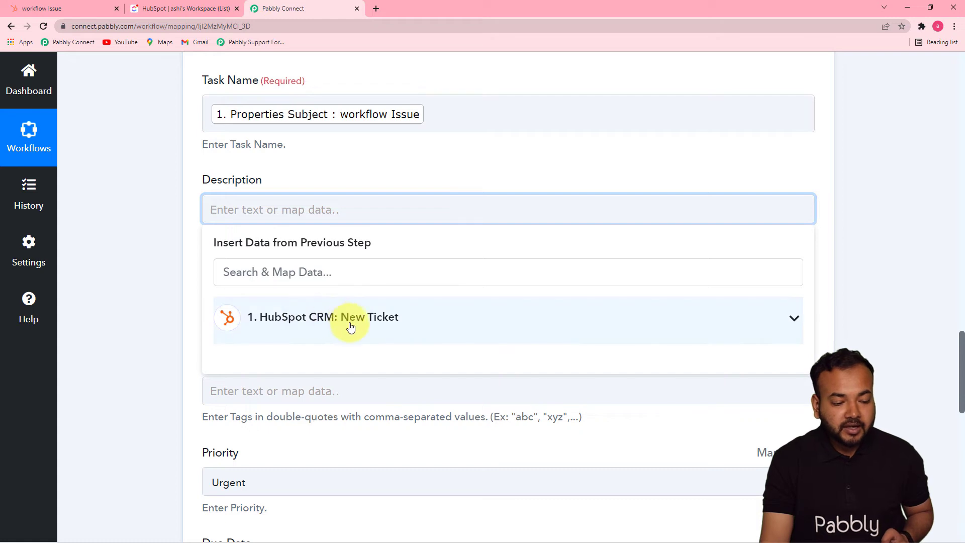
{"action": "left_click", "coordinate": [324, 323]}
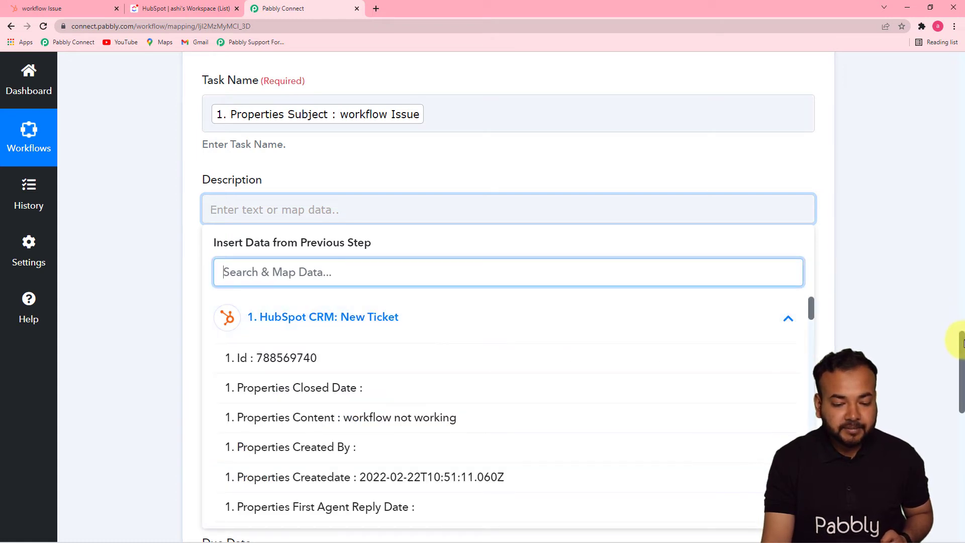
{"action": "scroll", "coordinate": [961, 343], "scroll_direction": "down", "scroll_amount": 3}
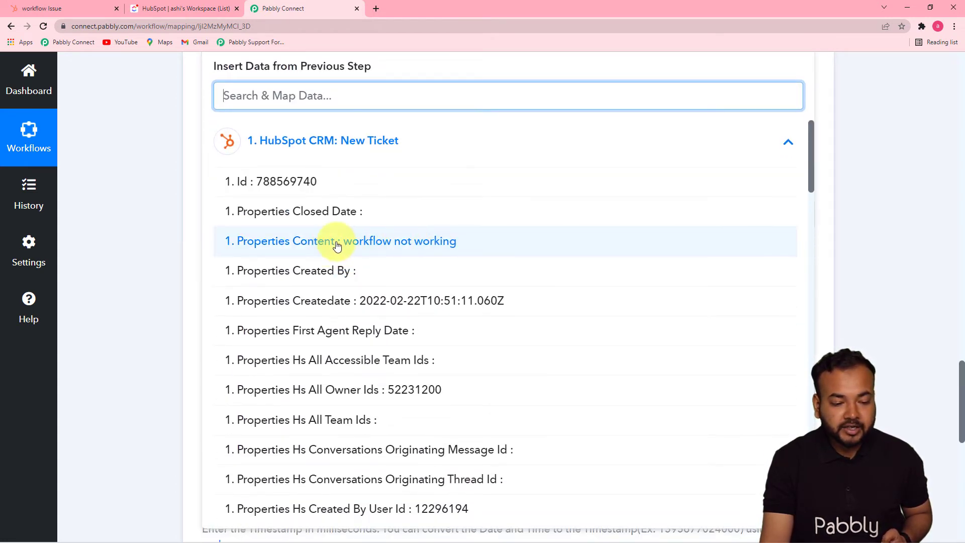
{"action": "left_click", "coordinate": [399, 246]}
{"action": "left_click", "coordinate": [151, 187]}
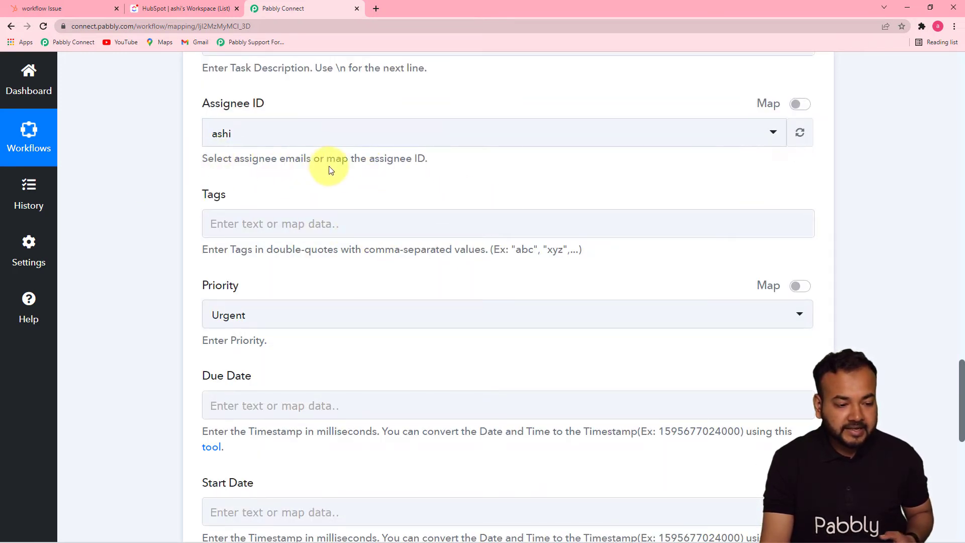
Set the task's Assignee ID to the third team member offered and leave the Tags empty.
{"action": "left_click", "coordinate": [401, 144]}
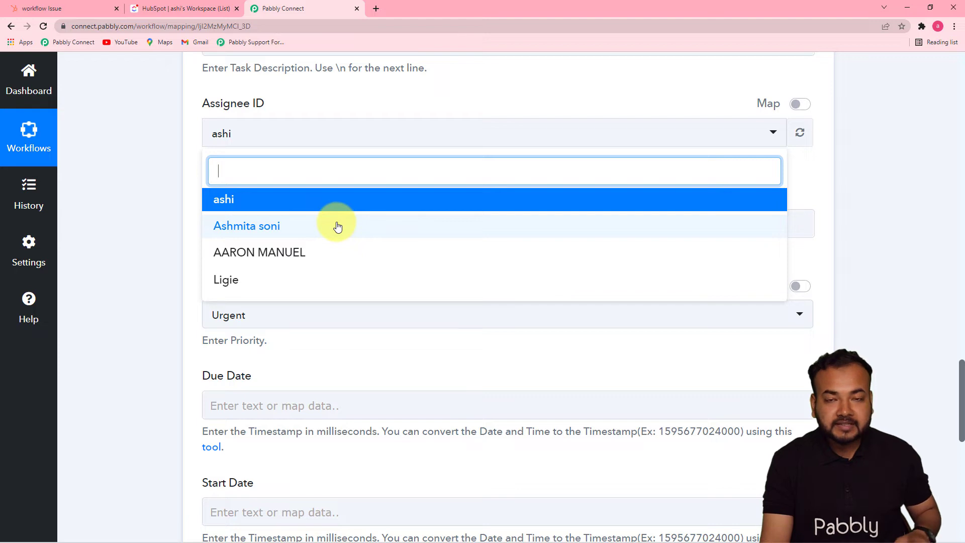
{"action": "left_click", "coordinate": [309, 265]}
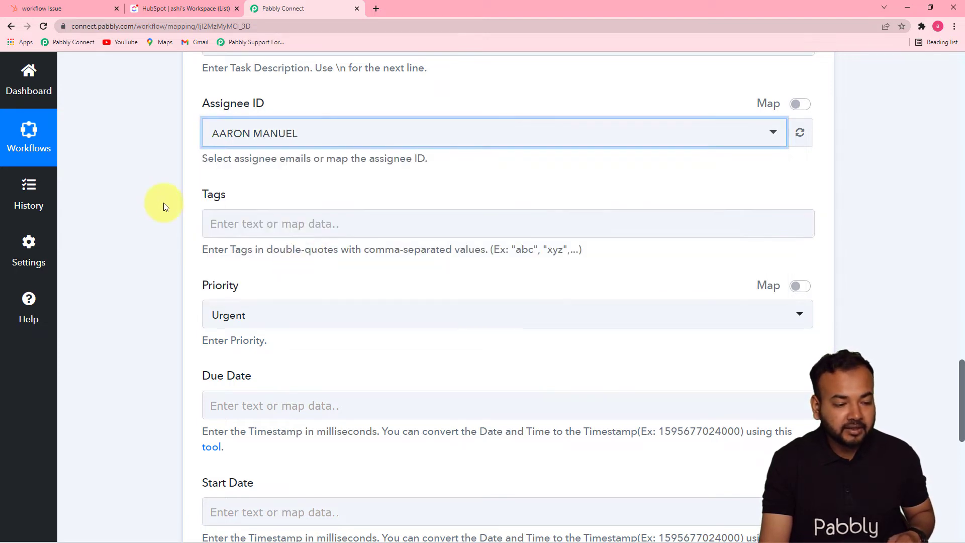
{"action": "left_click", "coordinate": [537, 220]}
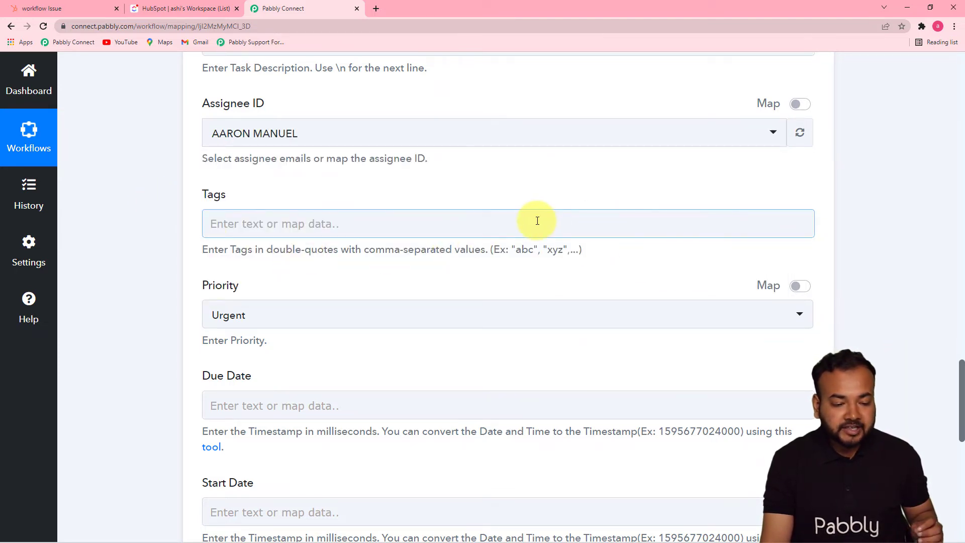
{"action": "left_click", "coordinate": [377, 262]}
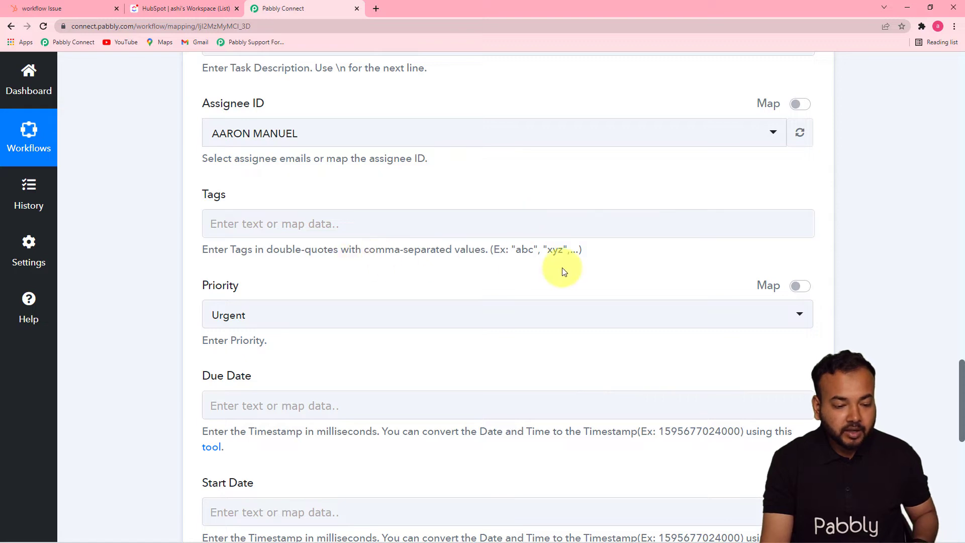
{"action": "left_click", "coordinate": [373, 219]}
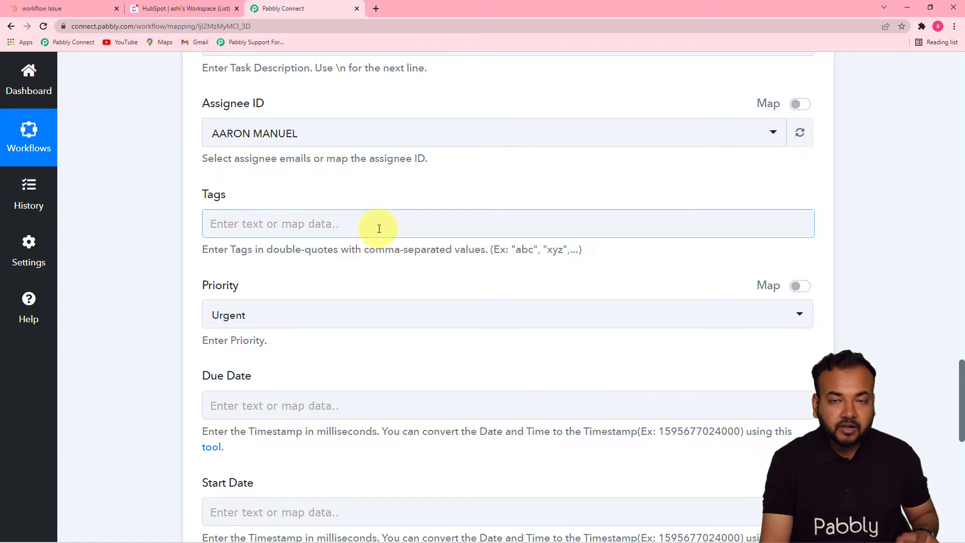
{"action": "left_click", "coordinate": [379, 229]}
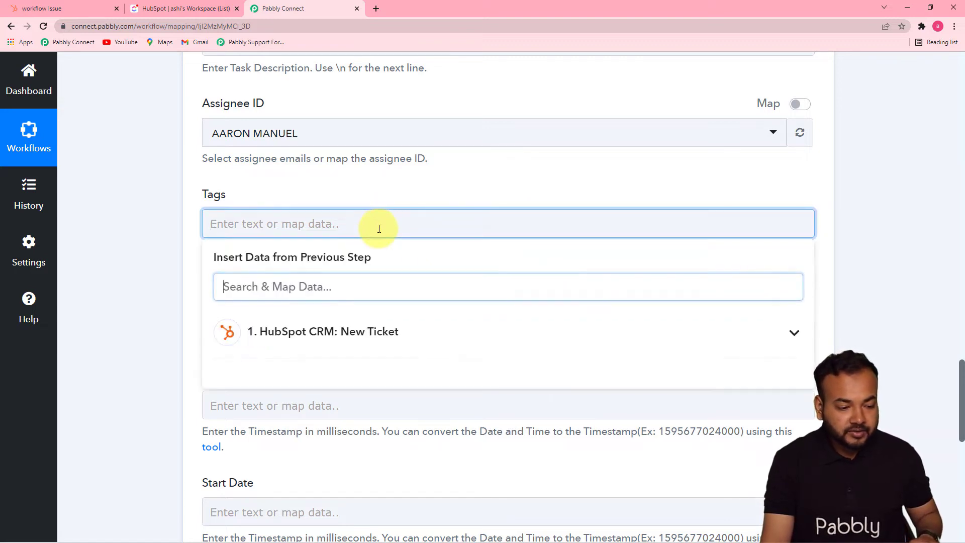
{"action": "left_click", "coordinate": [424, 194]}
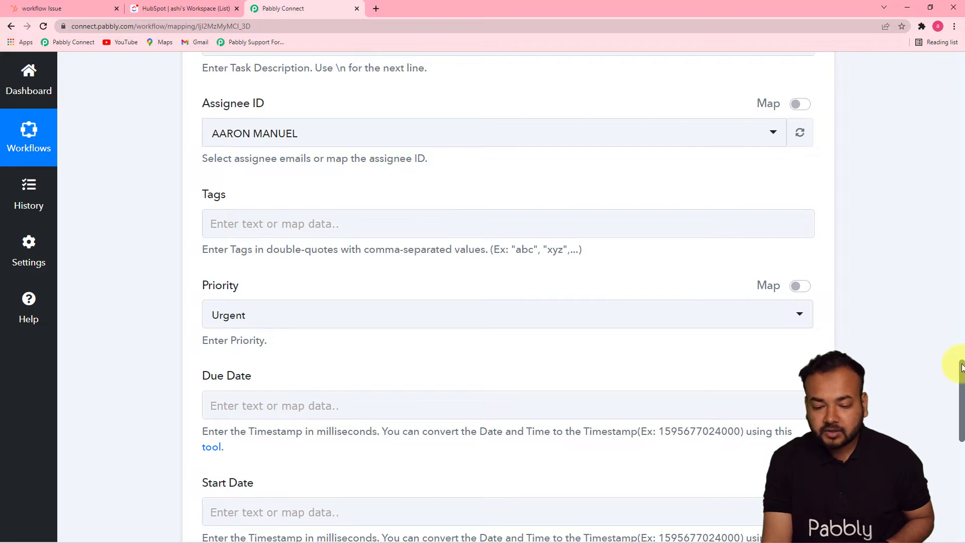
Set the task's Priority to Normal.
{"action": "left_click_drag", "start_coordinate": [961, 367], "coordinate": [961, 394]}
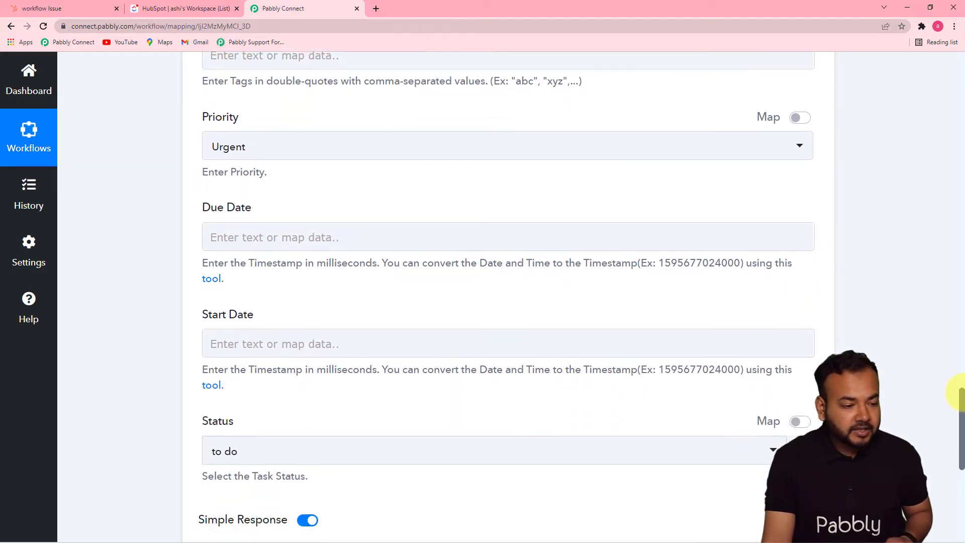
{"action": "left_click", "coordinate": [413, 157]}
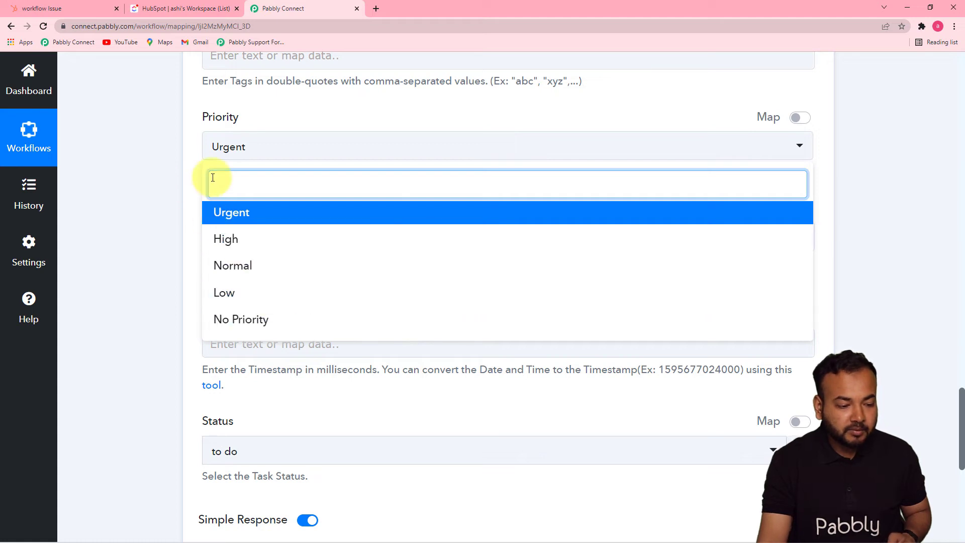
{"action": "left_click", "coordinate": [225, 264]}
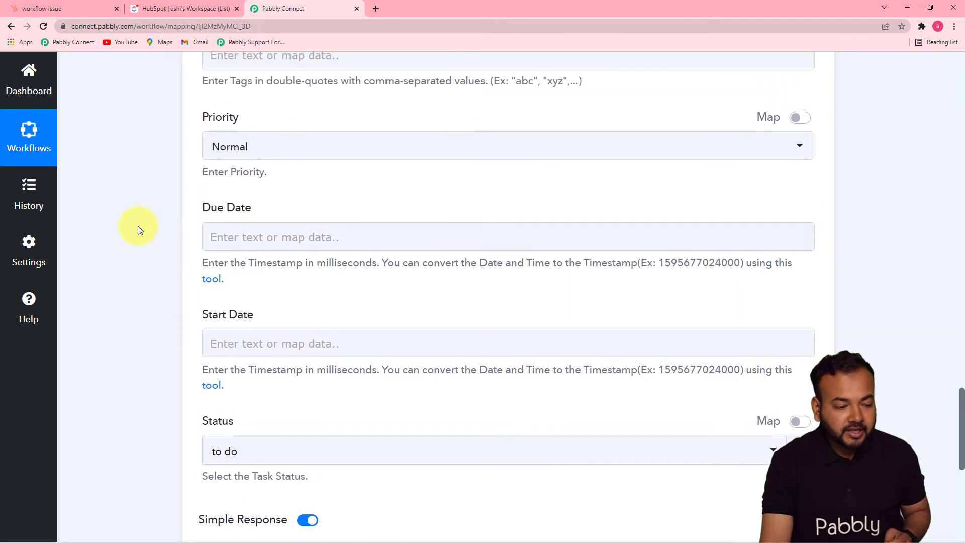
{"action": "left_click", "coordinate": [287, 233]}
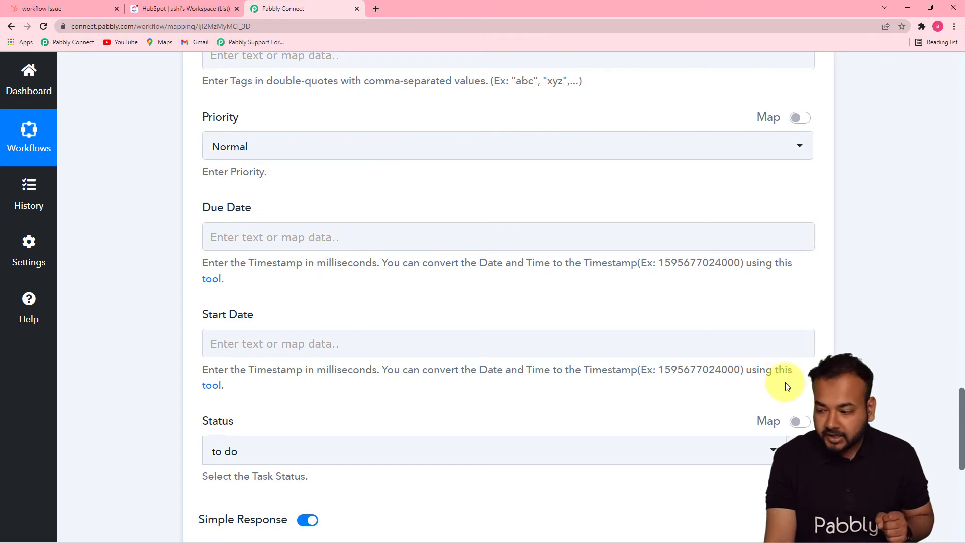
Insert a Date/Time Formatter by Pabbly action between the HubSpot New Ticket trigger and the ClickUp action.
{"action": "scroll", "coordinate": [252, 318], "scroll_direction": "down", "scroll_amount": 4}
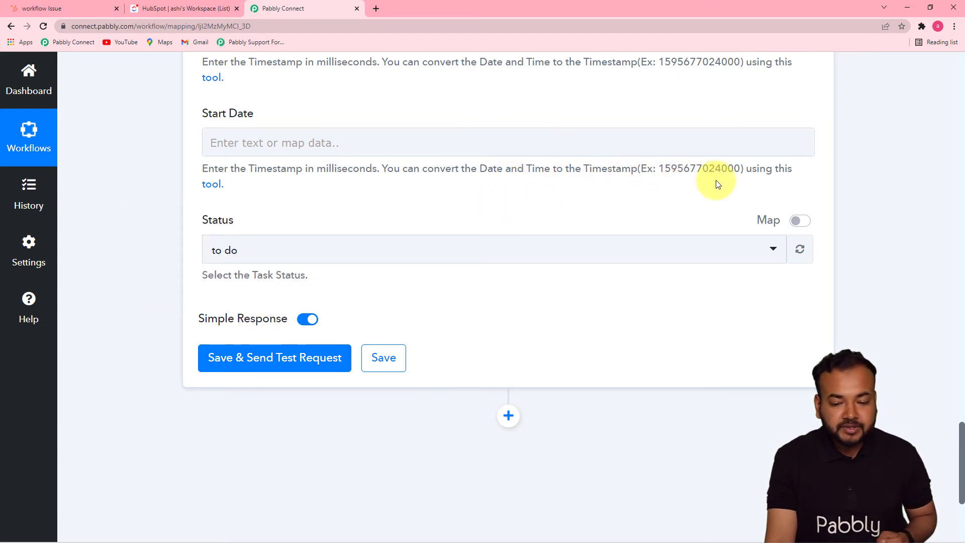
{"action": "left_click_drag", "start_coordinate": [954, 377], "coordinate": [955, 157]}
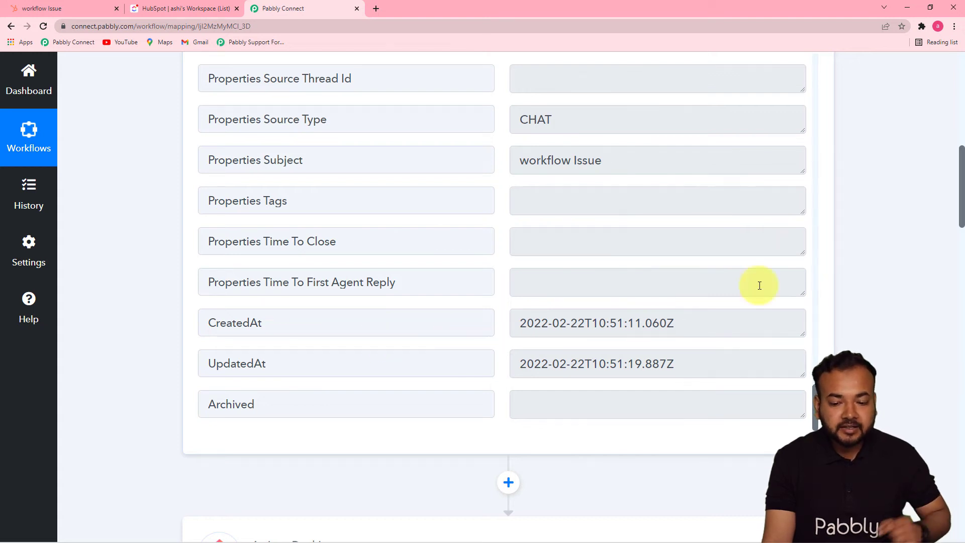
{"action": "scroll", "coordinate": [962, 212], "scroll_direction": "down", "scroll_amount": 4}
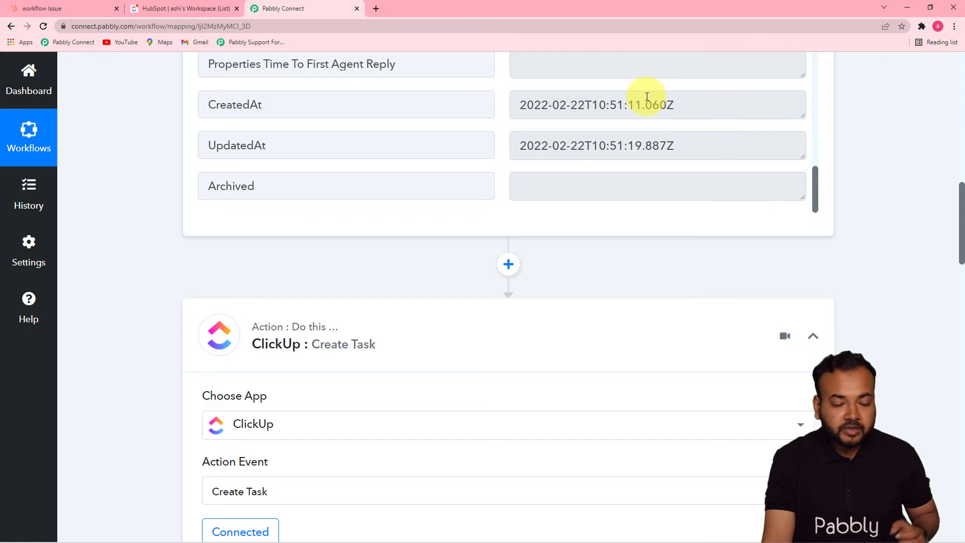
{"action": "left_click", "coordinate": [509, 265]}
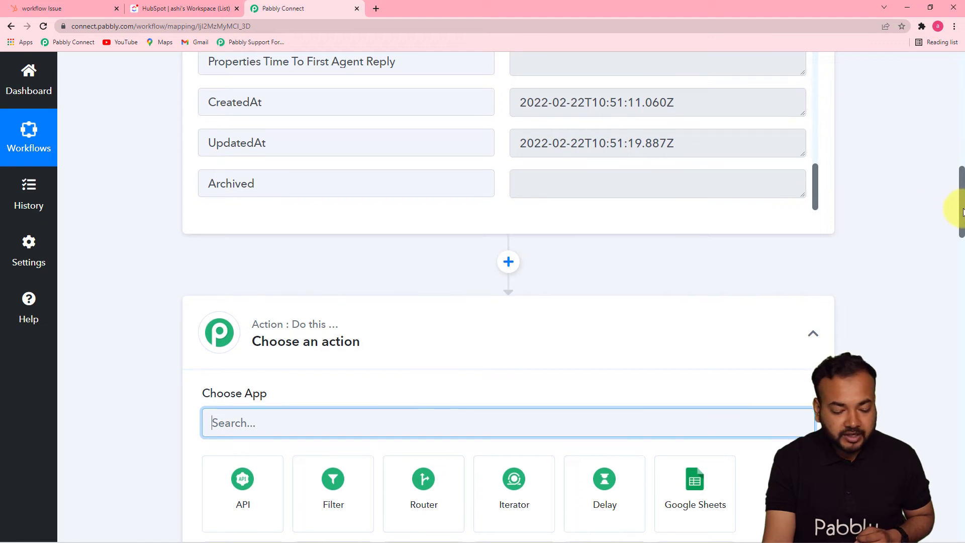
{"action": "left_click_drag", "start_coordinate": [960, 211], "coordinate": [963, 230]}
{"action": "type", "text": "date"}
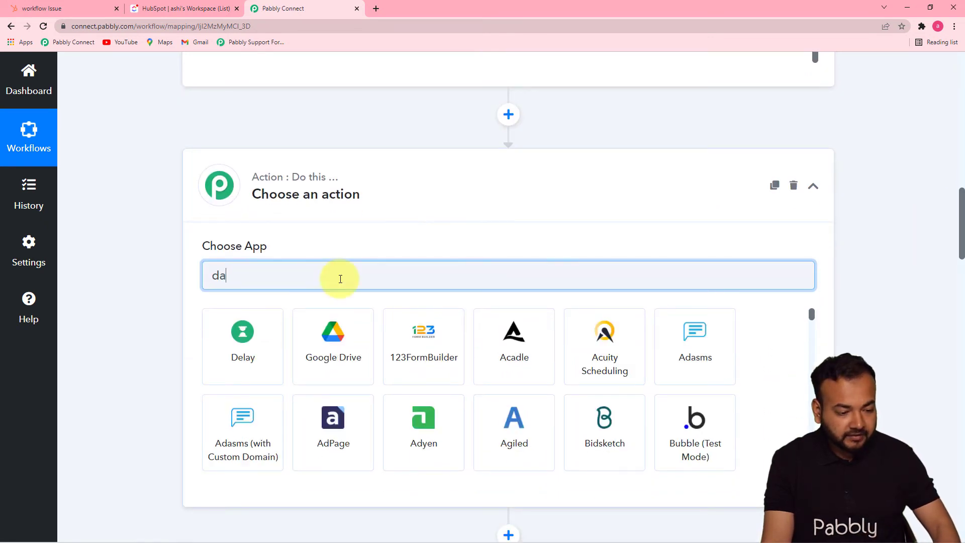
{"action": "left_click", "coordinate": [266, 349]}
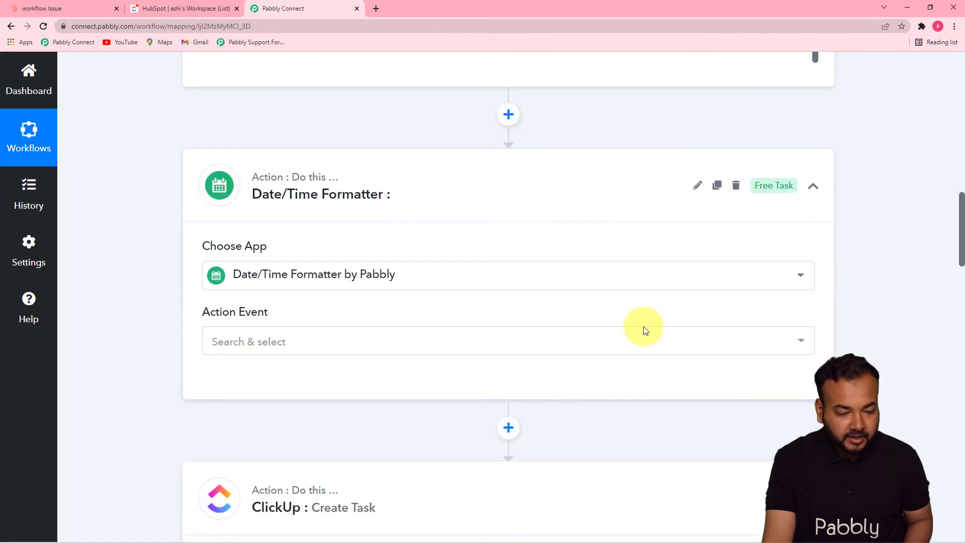
Choose Format Date with Time Zone as the formatter's action event and connect it.
{"action": "left_click", "coordinate": [549, 338]}
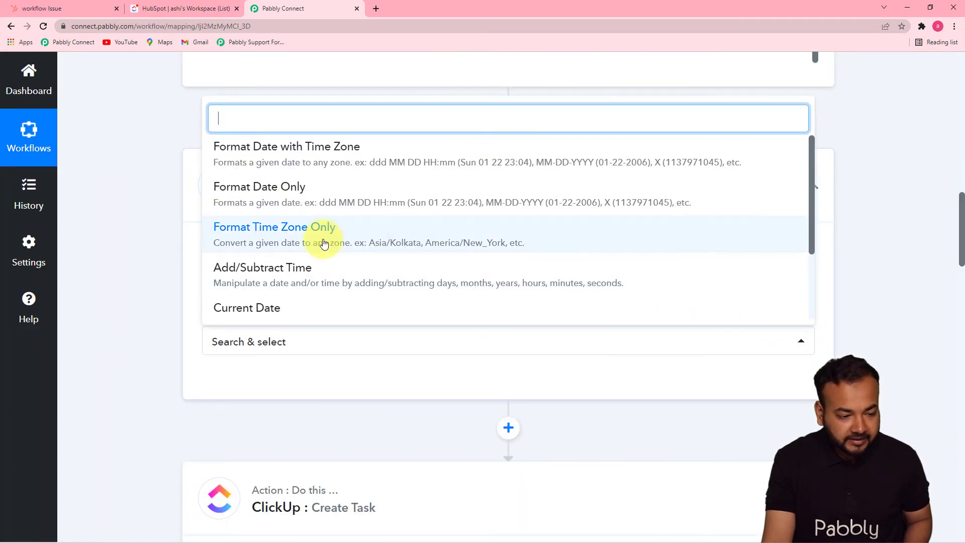
{"action": "left_click", "coordinate": [306, 164]}
{"action": "left_click", "coordinate": [232, 382]}
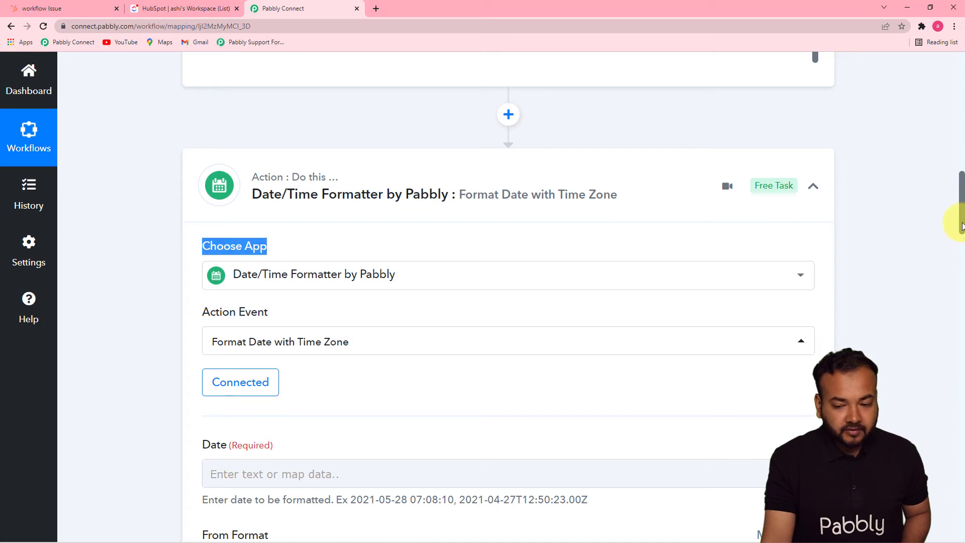
Map the formatter's Date field to the HubSpot ticket's Properties Createdate value.
{"action": "left_click_drag", "start_coordinate": [961, 226], "coordinate": [961, 274]}
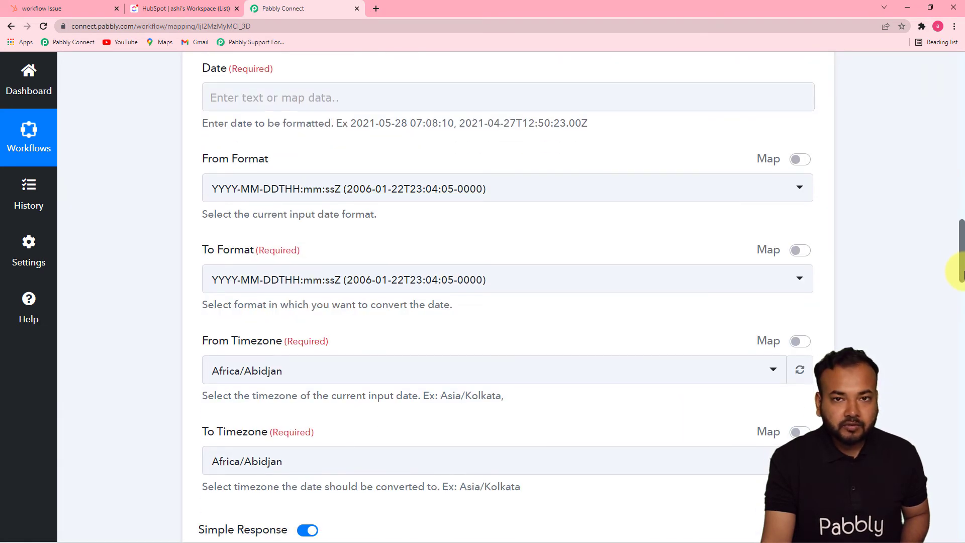
{"action": "left_click", "coordinate": [416, 102]}
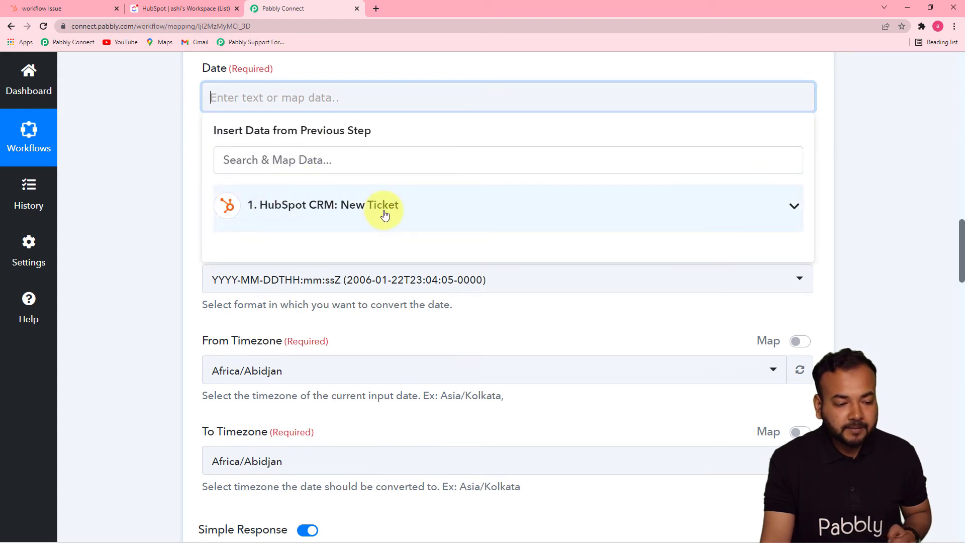
{"action": "left_click", "coordinate": [385, 215]}
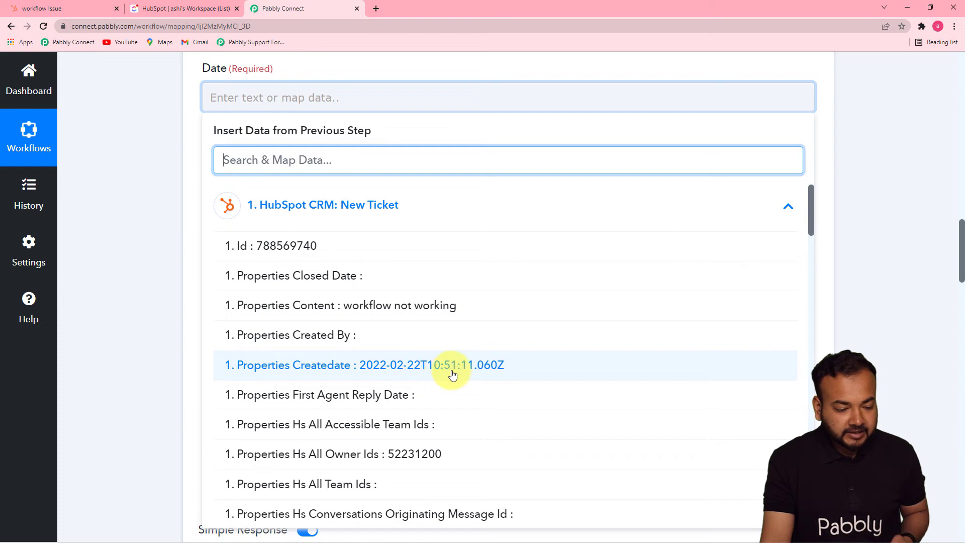
{"action": "left_click", "coordinate": [414, 372]}
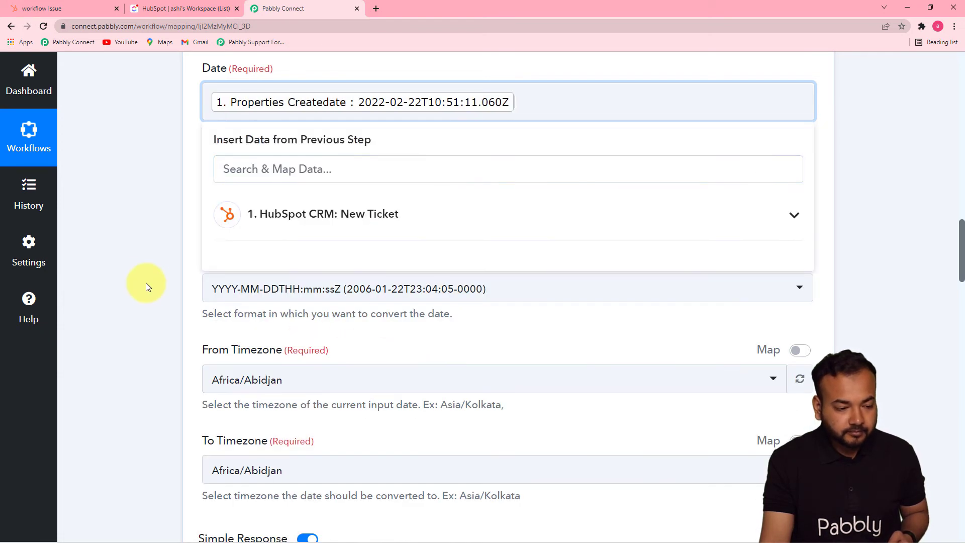
{"action": "left_click", "coordinate": [131, 279]}
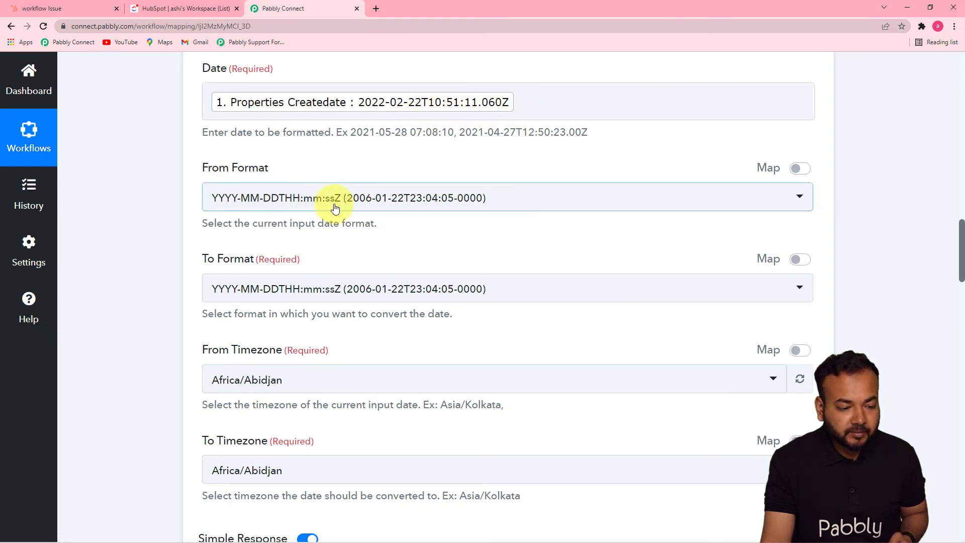
Set the formatter's To Format to Timestamp in Millisecond.
{"action": "left_click", "coordinate": [358, 296]}
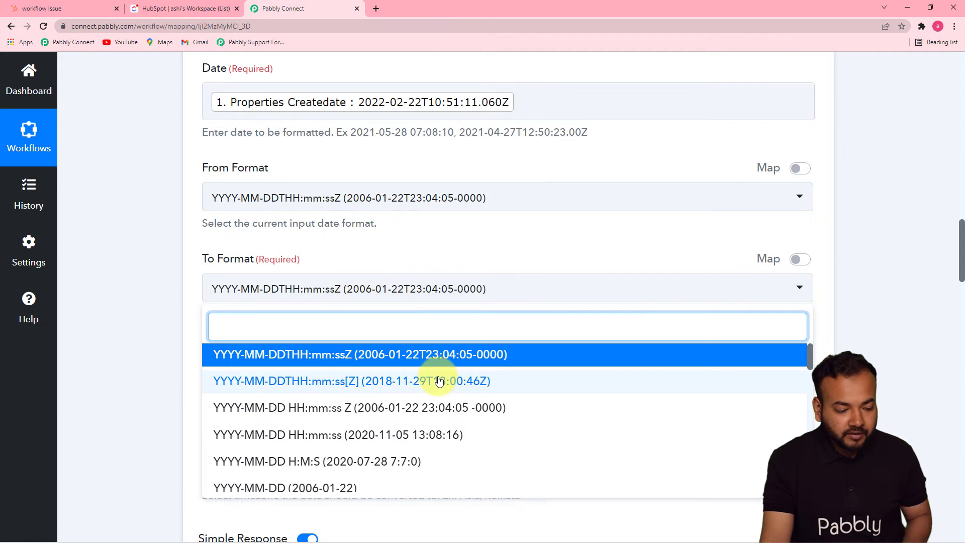
{"action": "scroll", "coordinate": [438, 381], "scroll_direction": "down", "scroll_amount": 5}
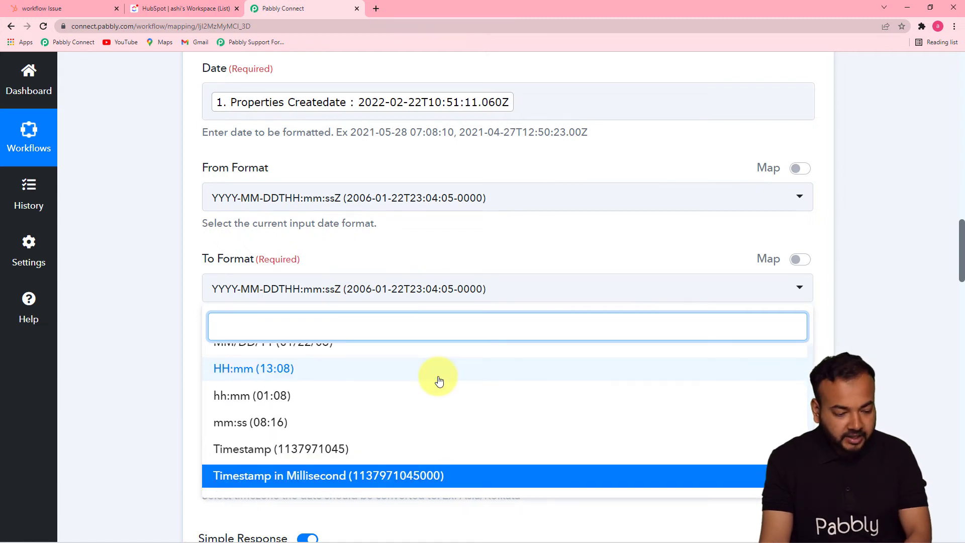
{"action": "left_click", "coordinate": [294, 478]}
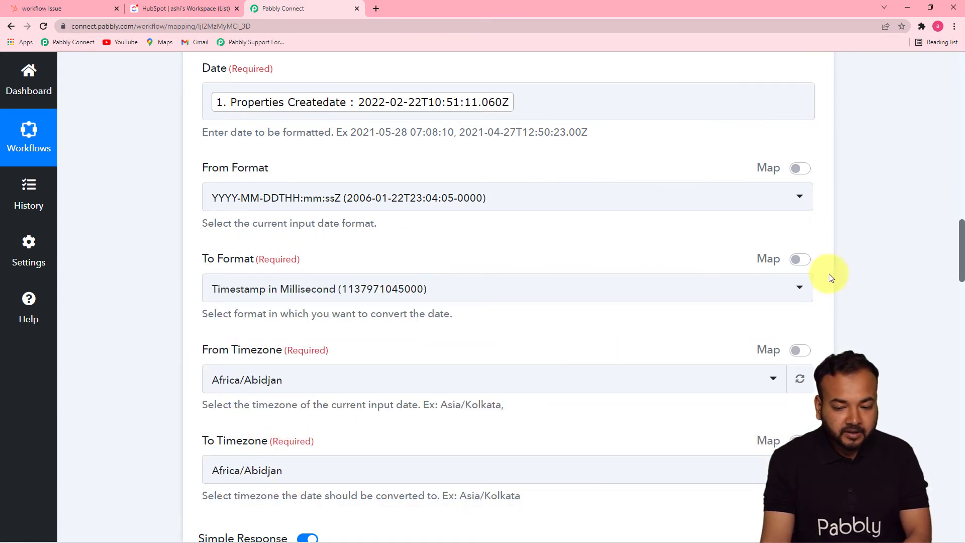
Set both the From Timezone and To Timezone to Asia/Kolkata, and save the formatter step with a test request.
{"action": "left_click_drag", "start_coordinate": [960, 257], "coordinate": [962, 277]}
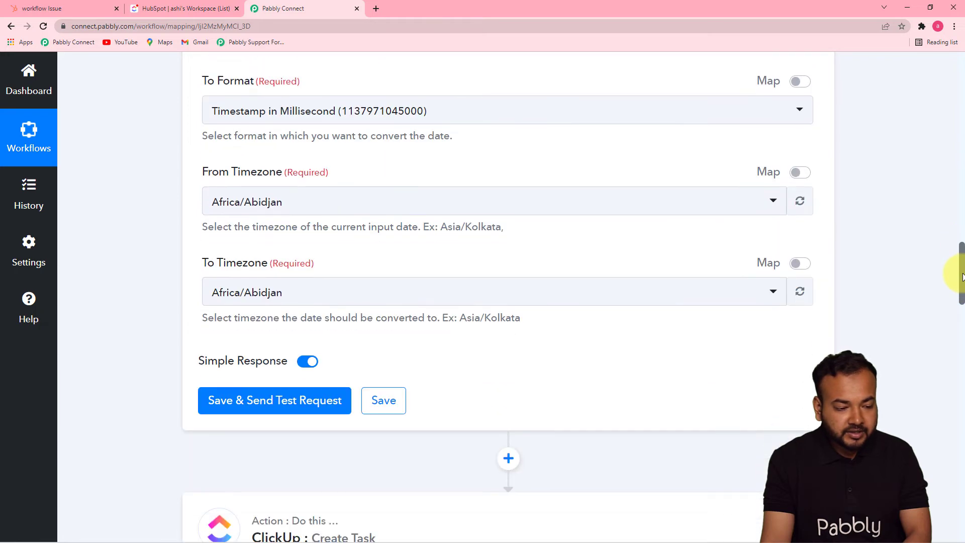
{"action": "left_click", "coordinate": [612, 214]}
{"action": "type", "text": "ko"}
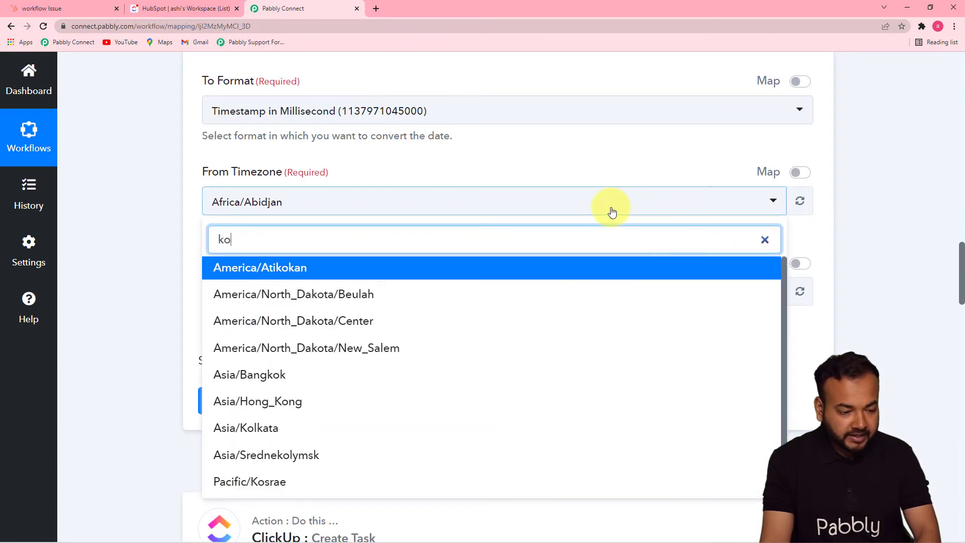
{"action": "left_click", "coordinate": [300, 427]}
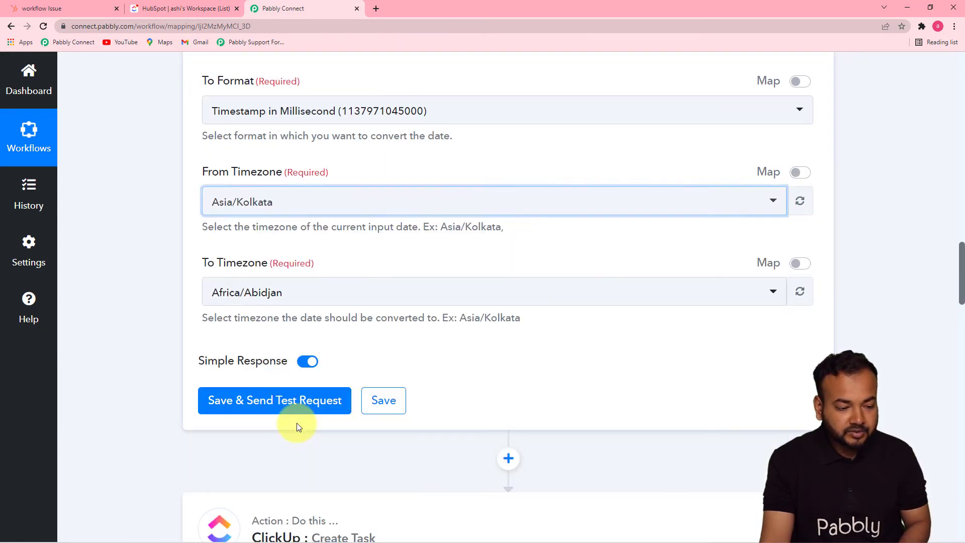
{"action": "left_click", "coordinate": [313, 295]}
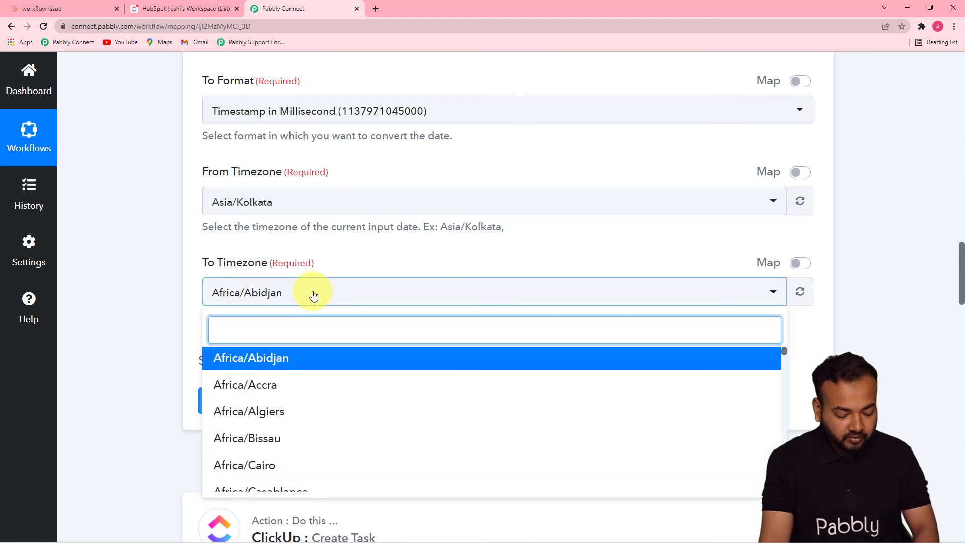
{"action": "type", "text": "kol"}
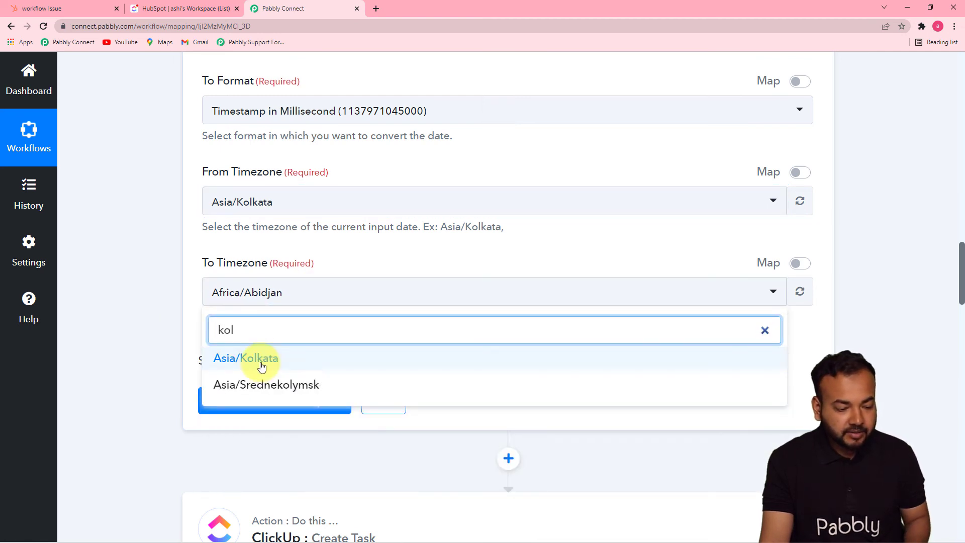
{"action": "left_click", "coordinate": [262, 367]}
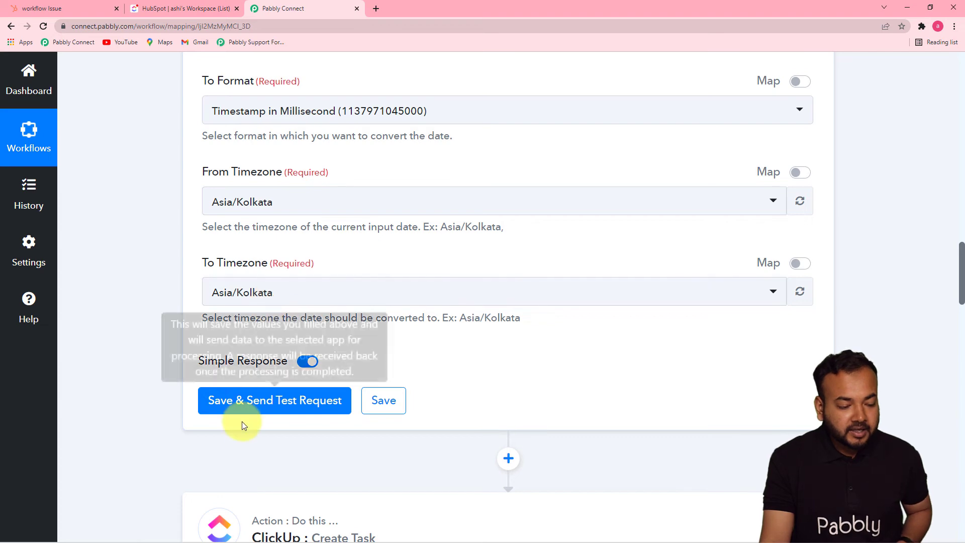
{"action": "left_click", "coordinate": [244, 404]}
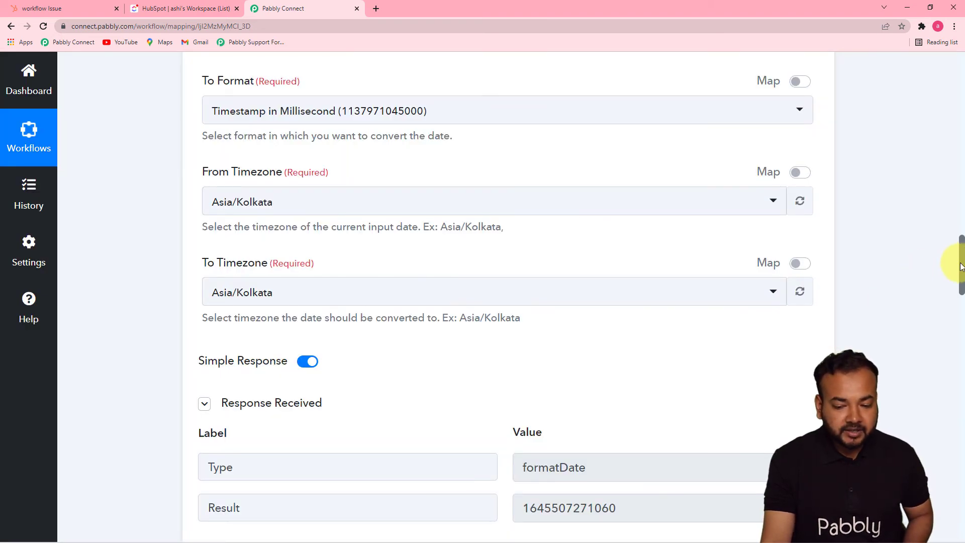
{"action": "left_click_drag", "start_coordinate": [961, 266], "coordinate": [958, 308]}
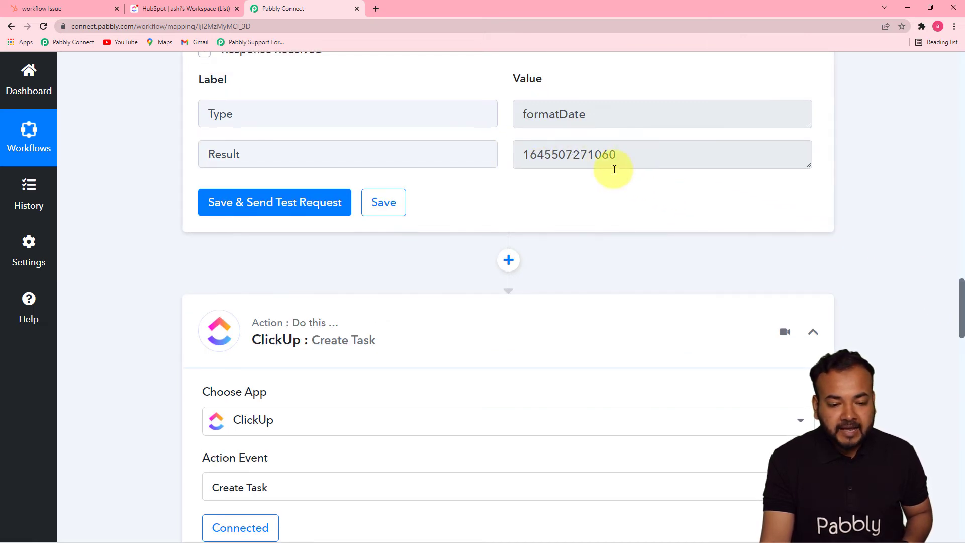
{"action": "left_click_drag", "start_coordinate": [962, 288], "coordinate": [944, 435]}
{"action": "scroll", "coordinate": [944, 435], "scroll_direction": "down", "scroll_amount": 3}
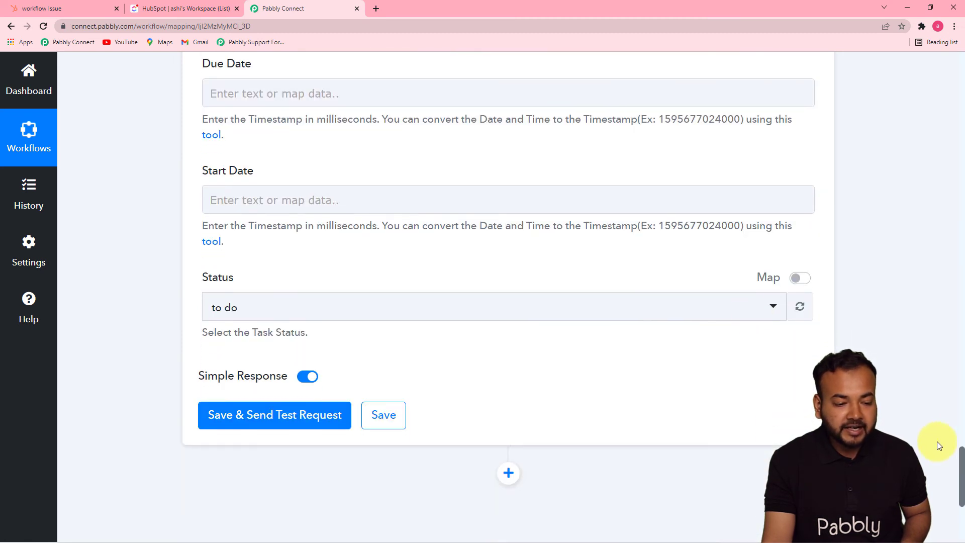
{"action": "left_click", "coordinate": [345, 205]}
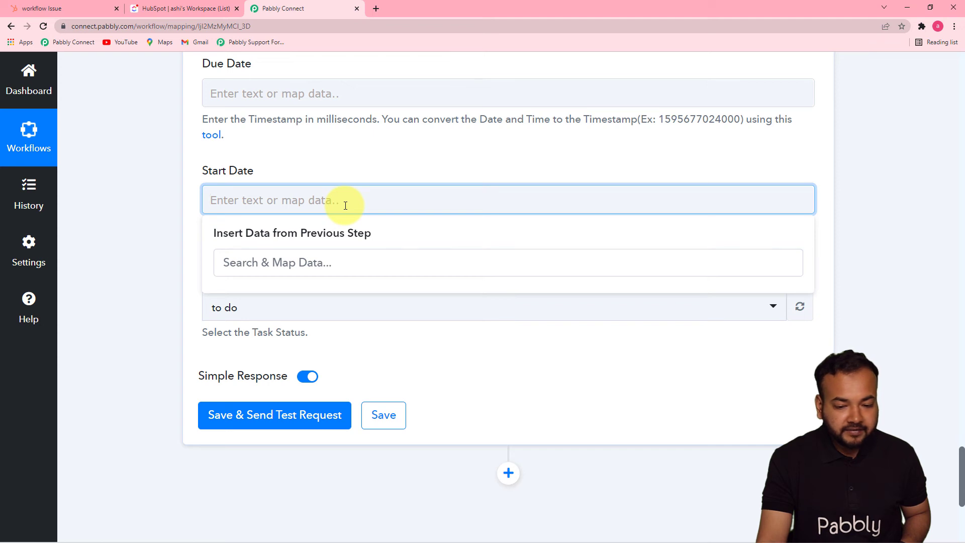
{"action": "left_click", "coordinate": [743, 172]}
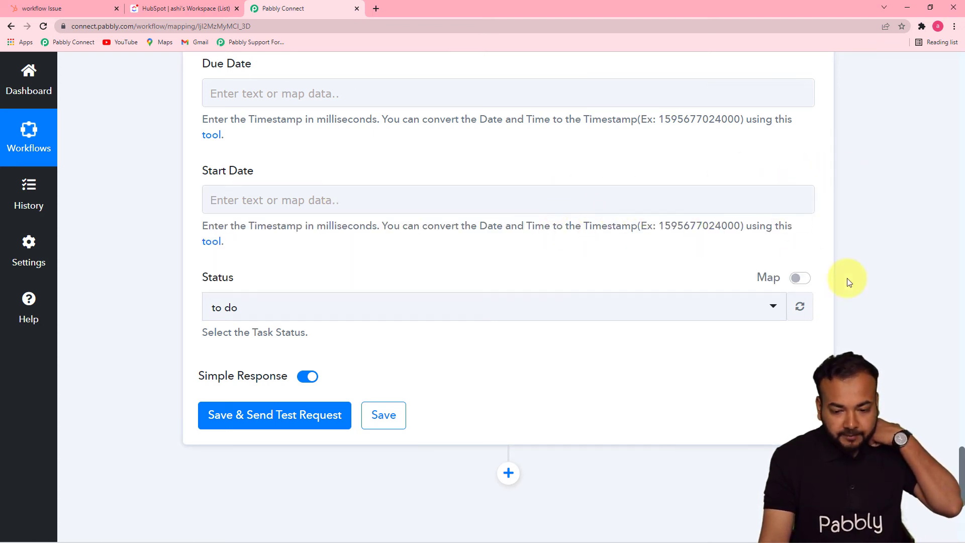
Save the ClickUp action's connection again with the existing ClickUp #7 connection.
{"action": "left_click_drag", "start_coordinate": [957, 457], "coordinate": [960, 314]}
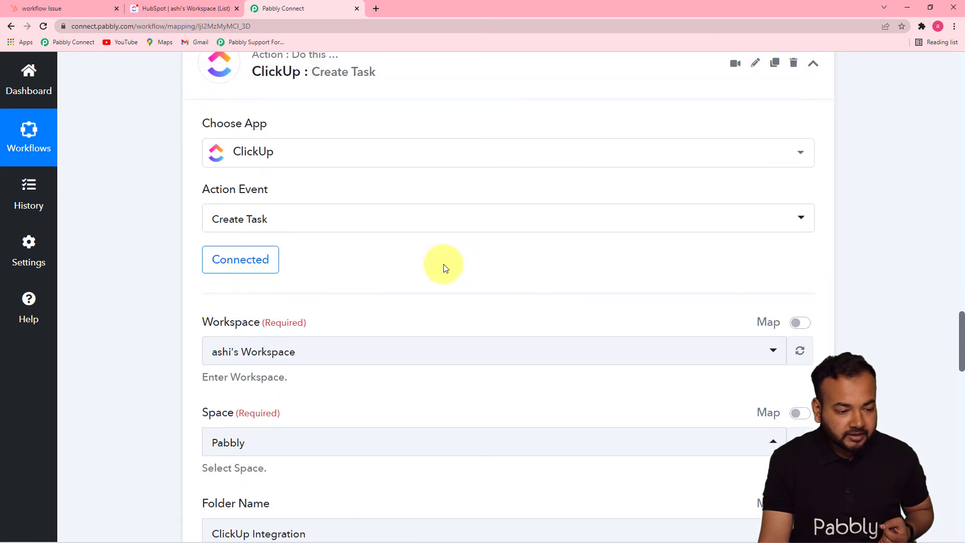
{"action": "left_click", "coordinate": [239, 258]}
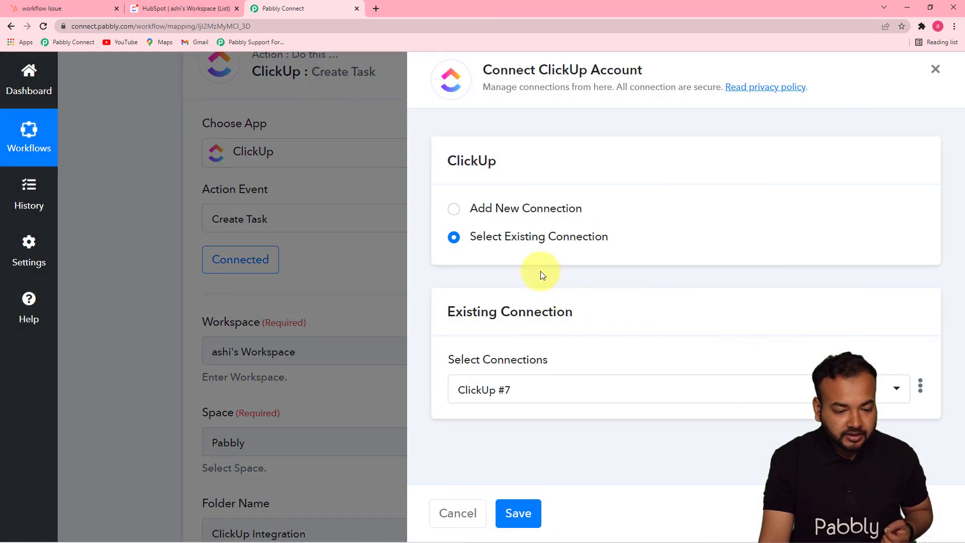
{"action": "left_click", "coordinate": [518, 512]}
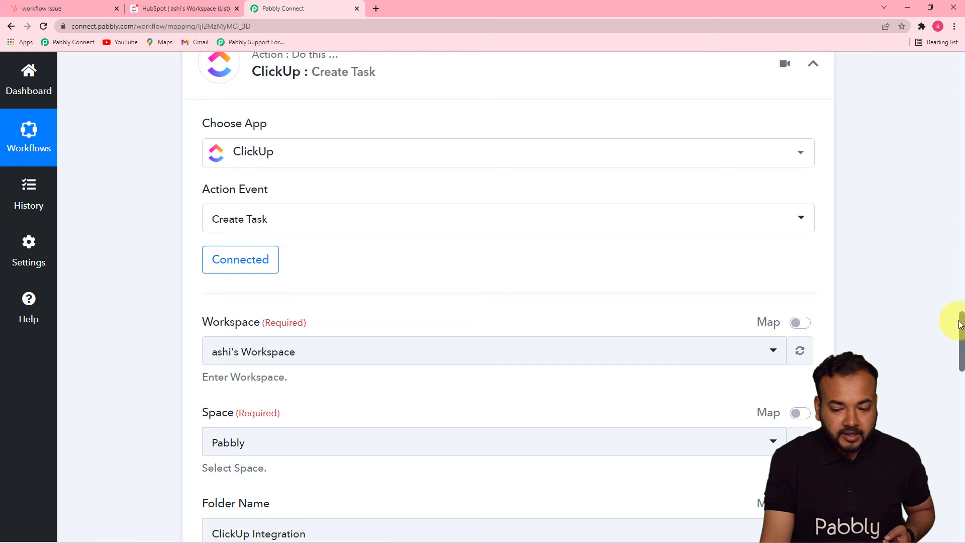
Map the ClickUp task's Start Date to the Result of the Date/Time Formatter step.
{"action": "left_click_drag", "start_coordinate": [961, 324], "coordinate": [962, 431]}
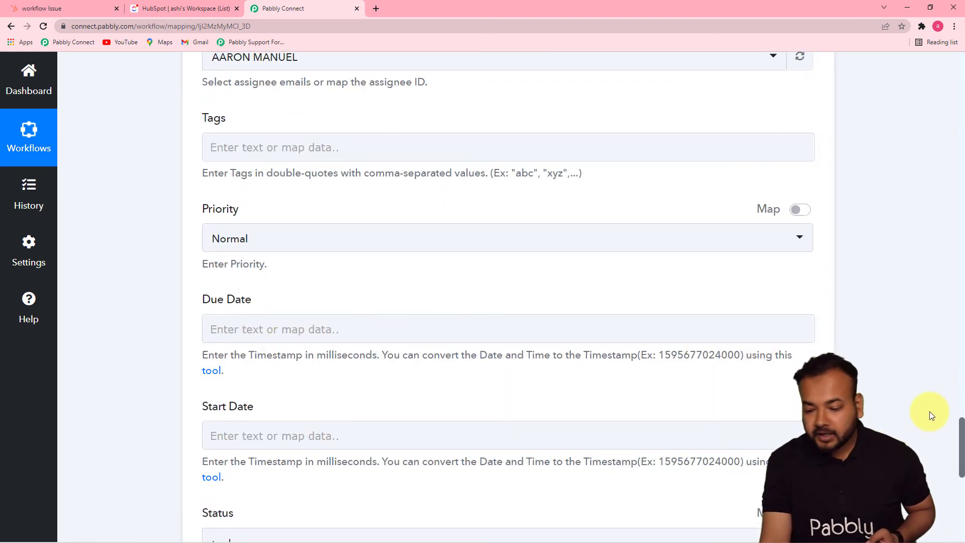
{"action": "scroll", "coordinate": [704, 351], "scroll_direction": "down", "scroll_amount": 2}
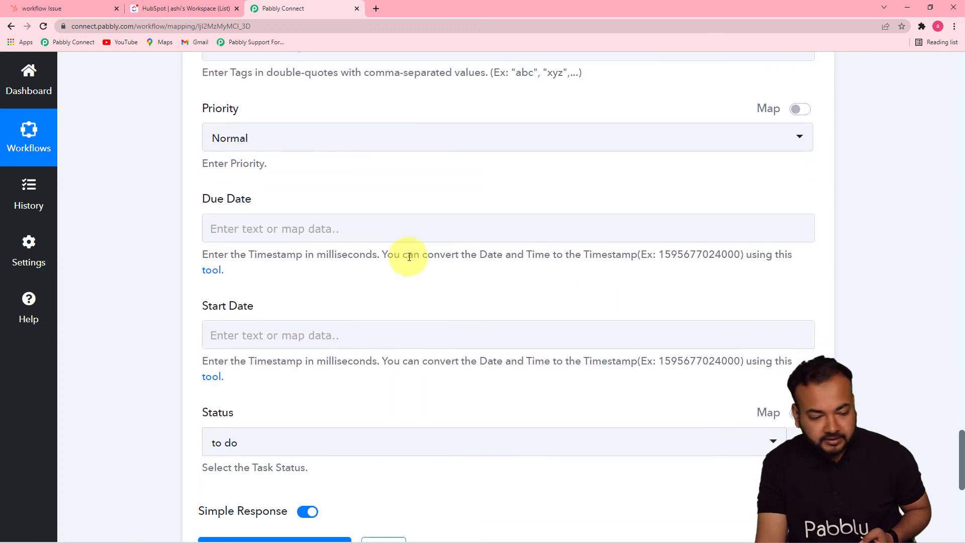
{"action": "left_click", "coordinate": [264, 330]}
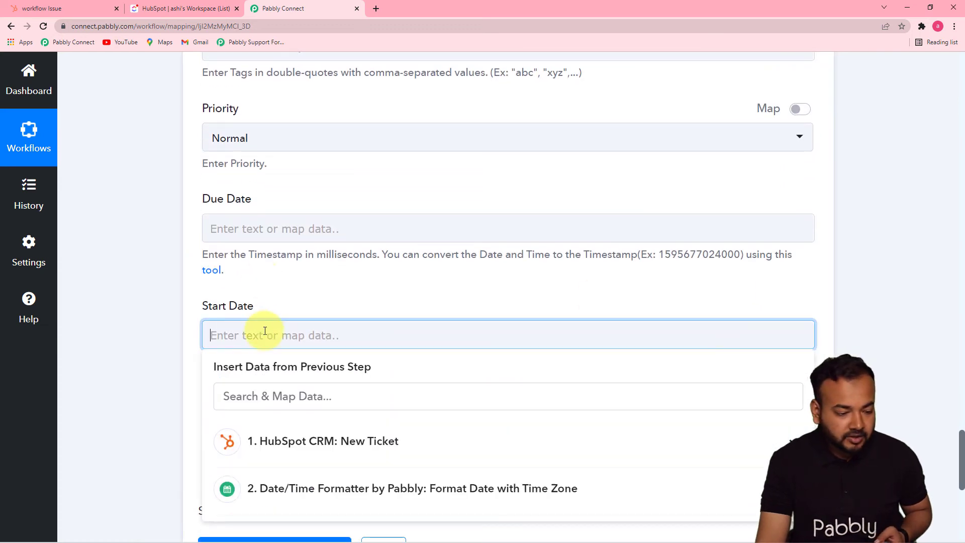
{"action": "left_click", "coordinate": [308, 490]}
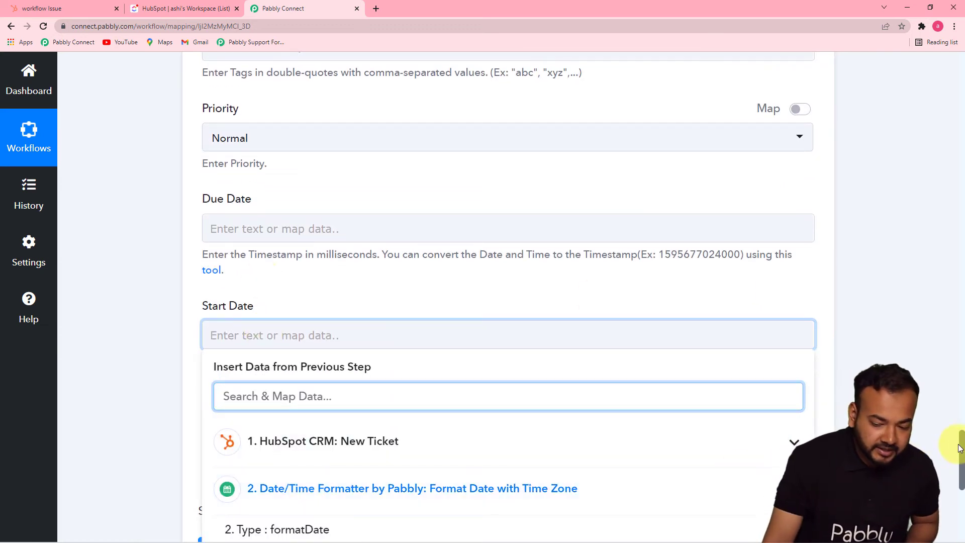
{"action": "scroll", "coordinate": [961, 451], "scroll_direction": "down", "scroll_amount": 4}
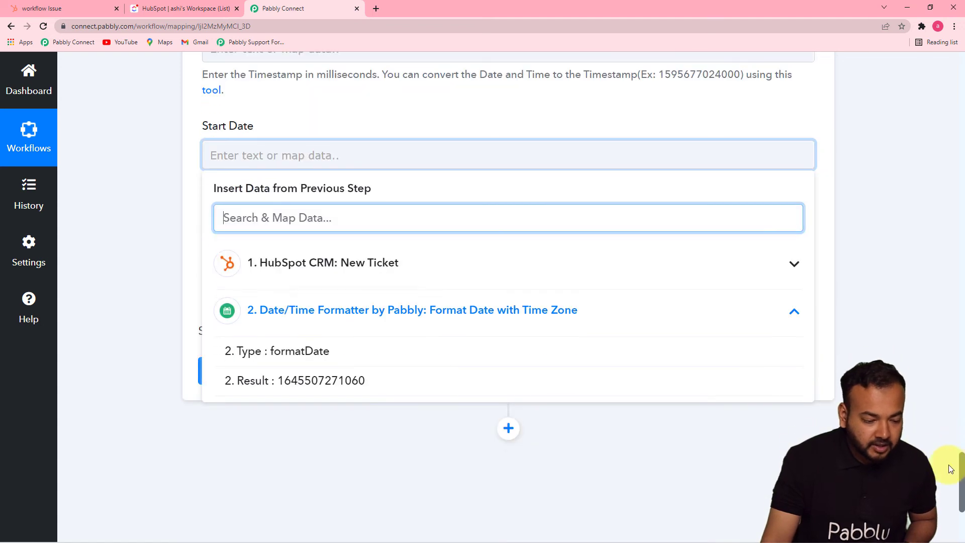
{"action": "left_click", "coordinate": [327, 379]}
{"action": "left_click", "coordinate": [146, 197]}
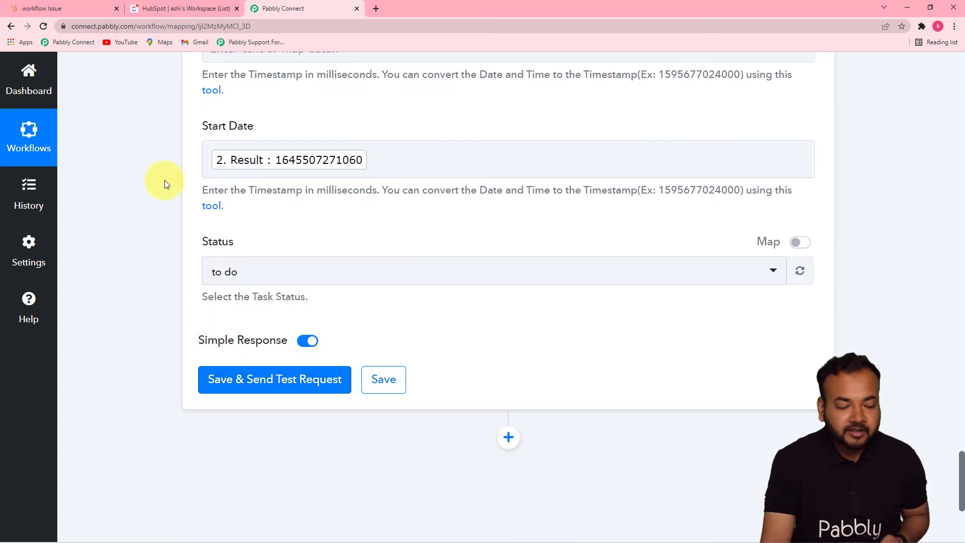
Select to do as the ClickUp task's Status.
{"action": "left_click", "coordinate": [244, 276]}
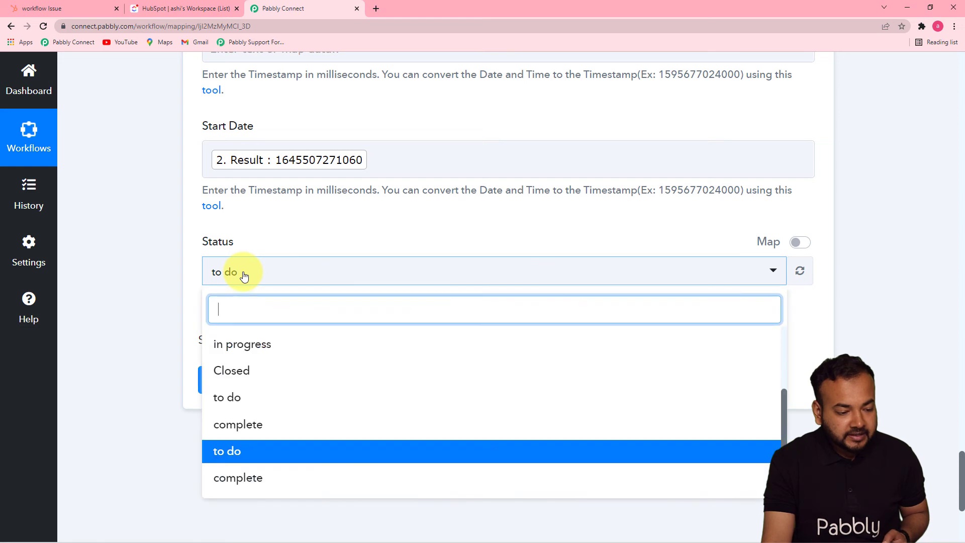
{"action": "left_click", "coordinate": [230, 399]}
{"action": "left_click", "coordinate": [251, 276]}
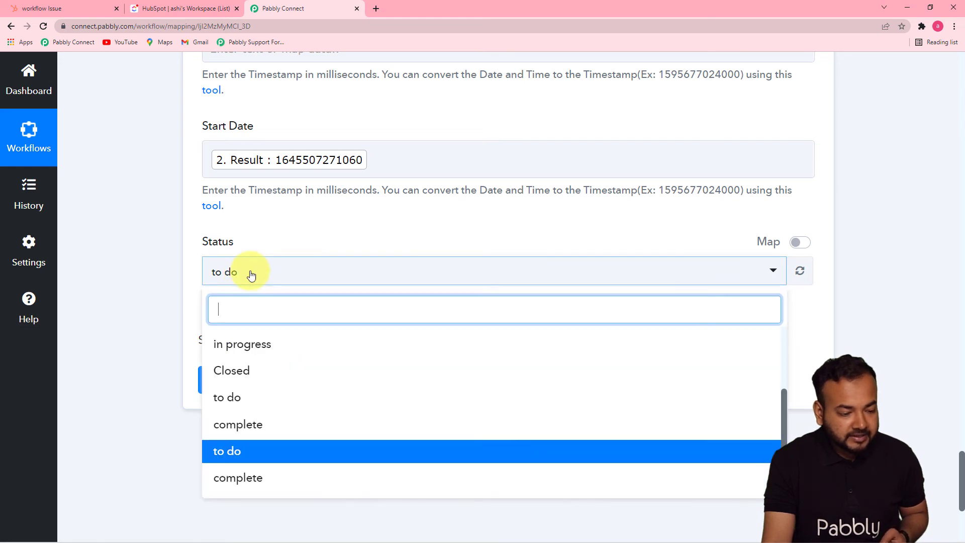
{"action": "left_click", "coordinate": [245, 406]}
{"action": "left_click", "coordinate": [154, 290]}
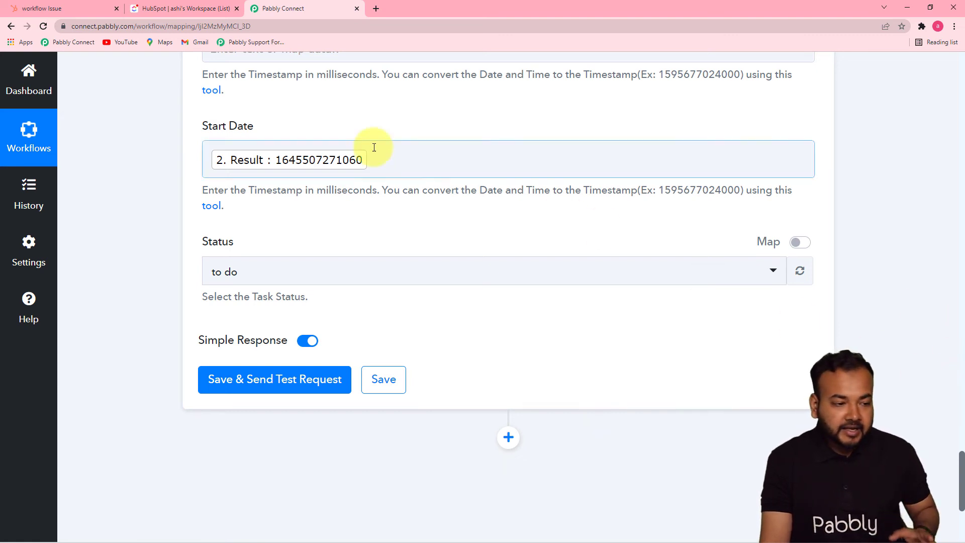
Switch to ClickUp, delete the "workflow Issue" task from the HubSpot list, and return to Pabbly Connect.
{"action": "left_click", "coordinate": [186, 8]}
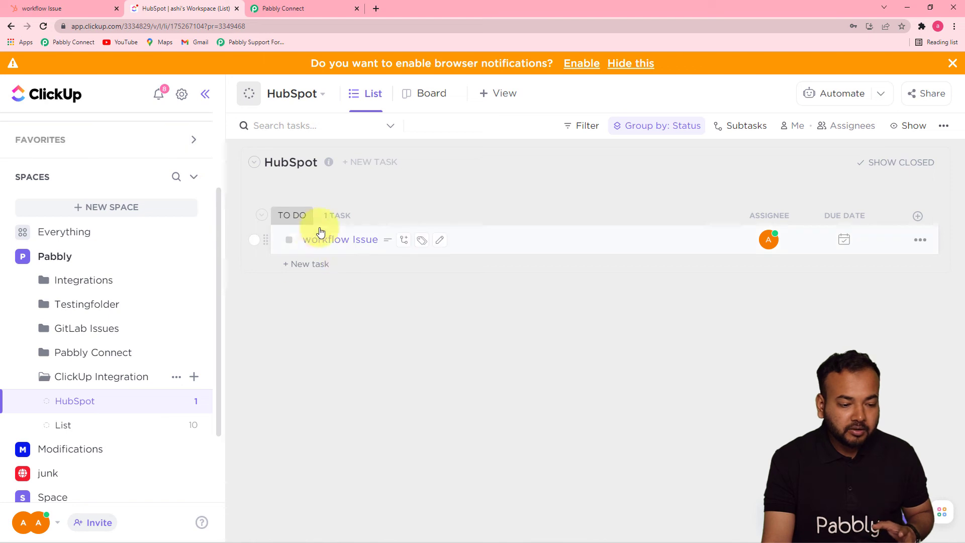
{"action": "left_click", "coordinate": [920, 240]}
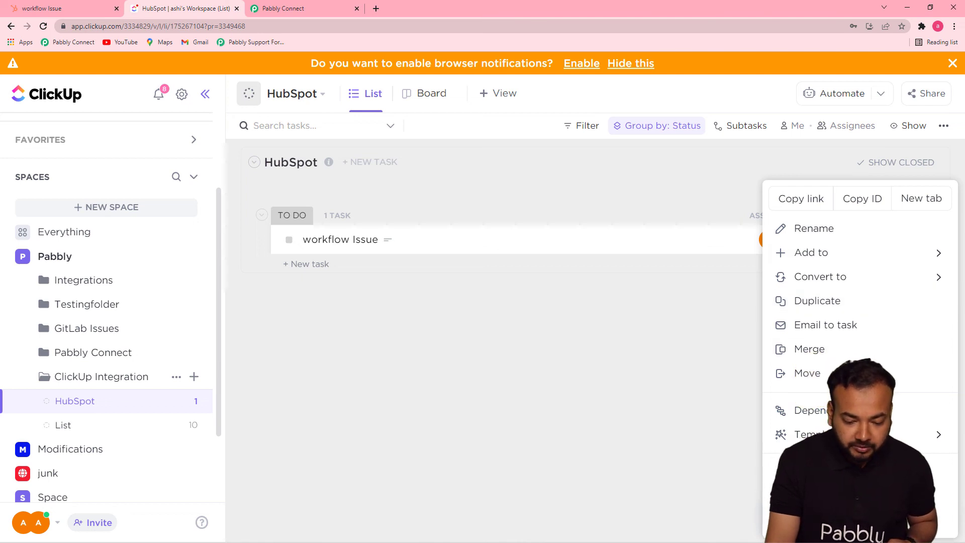
{"action": "left_click", "coordinate": [804, 496]}
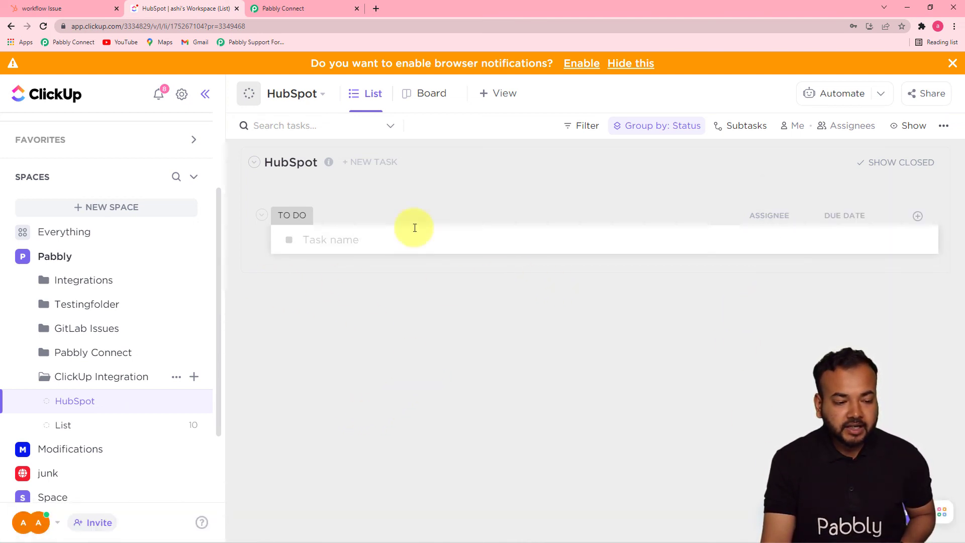
{"action": "left_click", "coordinate": [296, 8]}
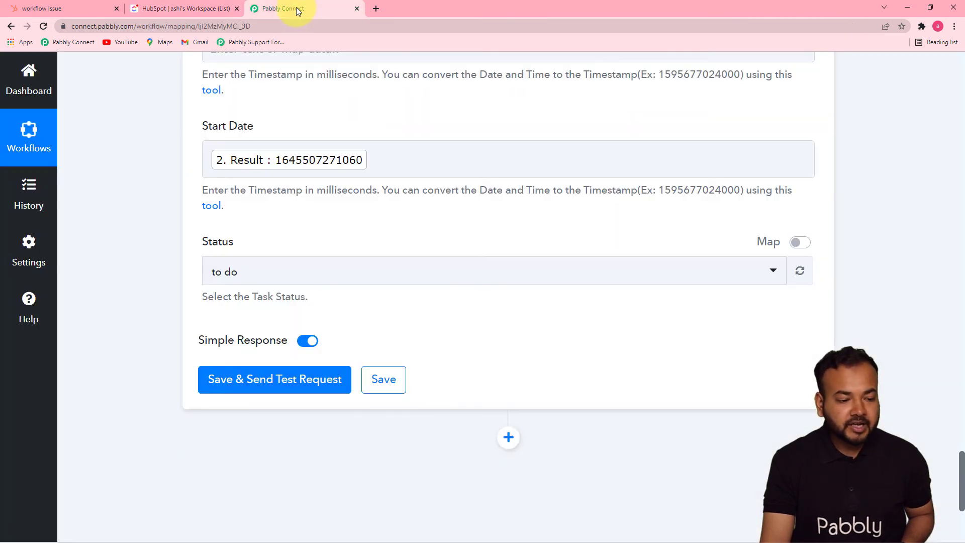
Save the ClickUp Create Task action, send its test request, and review the returned response fields.
{"action": "left_click", "coordinate": [223, 387]}
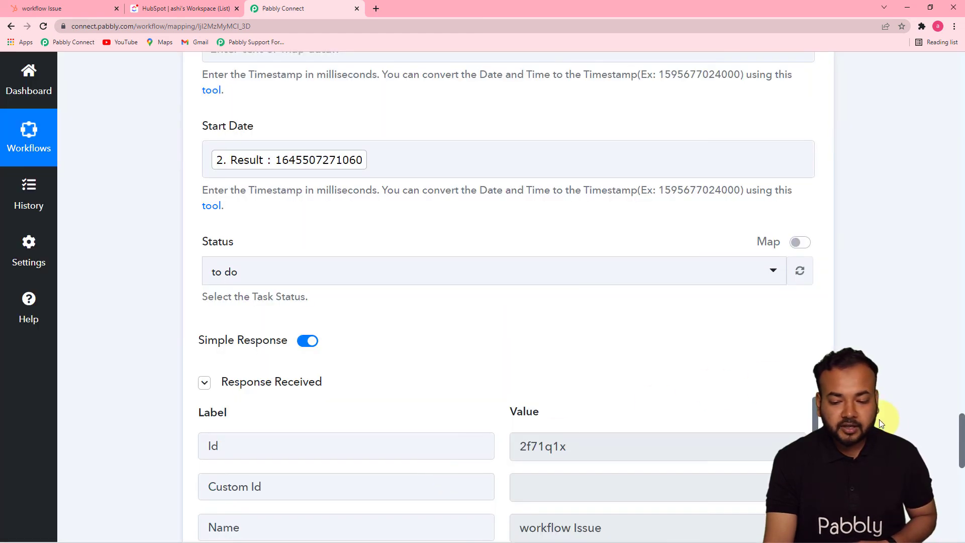
{"action": "left_click_drag", "start_coordinate": [960, 427], "coordinate": [961, 478]}
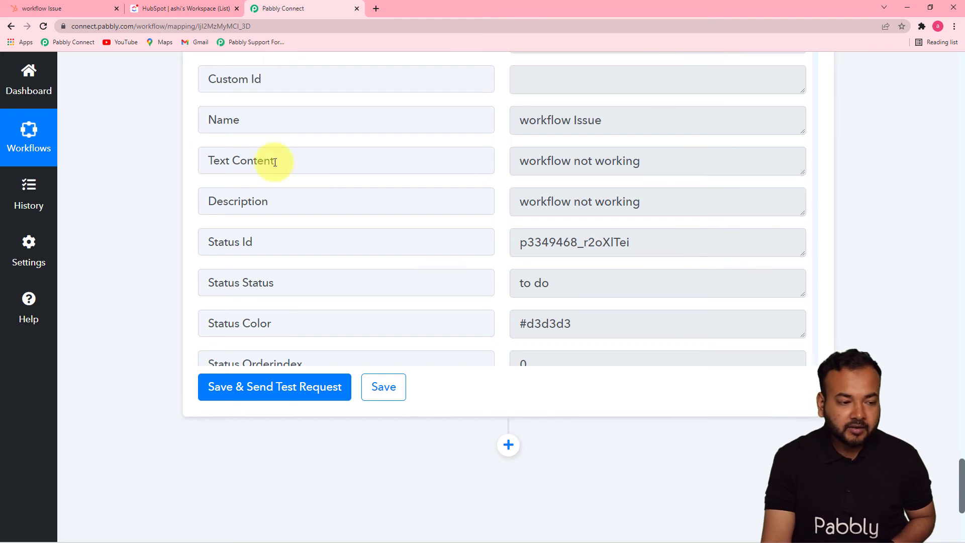
Switch to ClickUp, check the "workflow Issue" task's details in the HubSpot list, and close the task.
{"action": "left_click", "coordinate": [170, 8]}
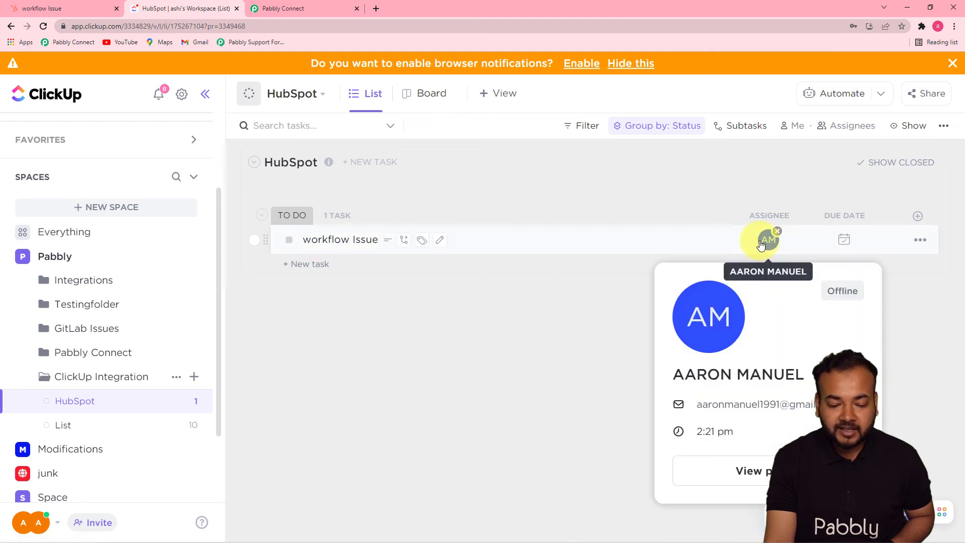
{"action": "left_click", "coordinate": [465, 242]}
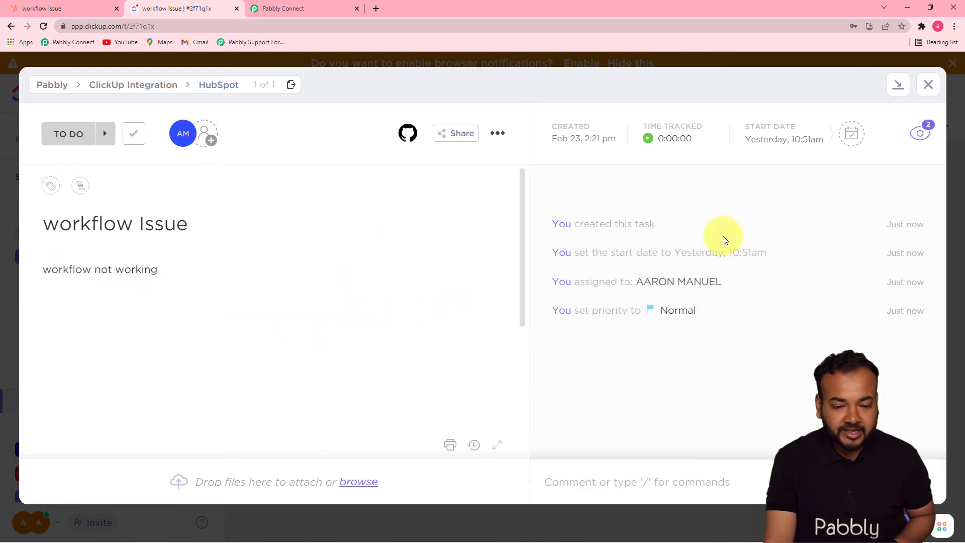
{"action": "left_click", "coordinate": [928, 85]}
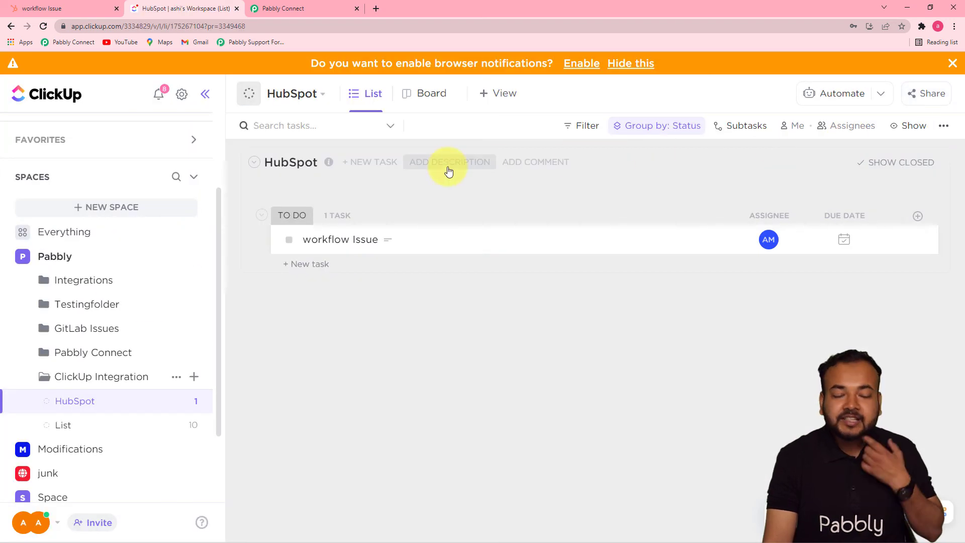
Return to Pabbly Connect and review the date formatter's settings and the ClickUp action's field mappings.
{"action": "left_click", "coordinate": [315, 10]}
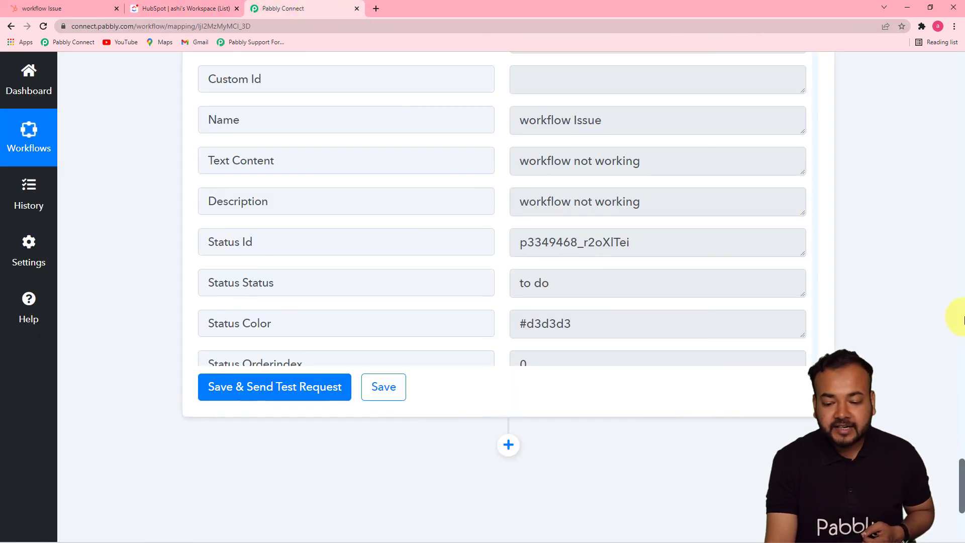
{"action": "scroll", "coordinate": [962, 320], "scroll_direction": "up", "scroll_amount": 8}
{"action": "scroll", "coordinate": [963, 320], "scroll_direction": "up", "scroll_amount": 10}
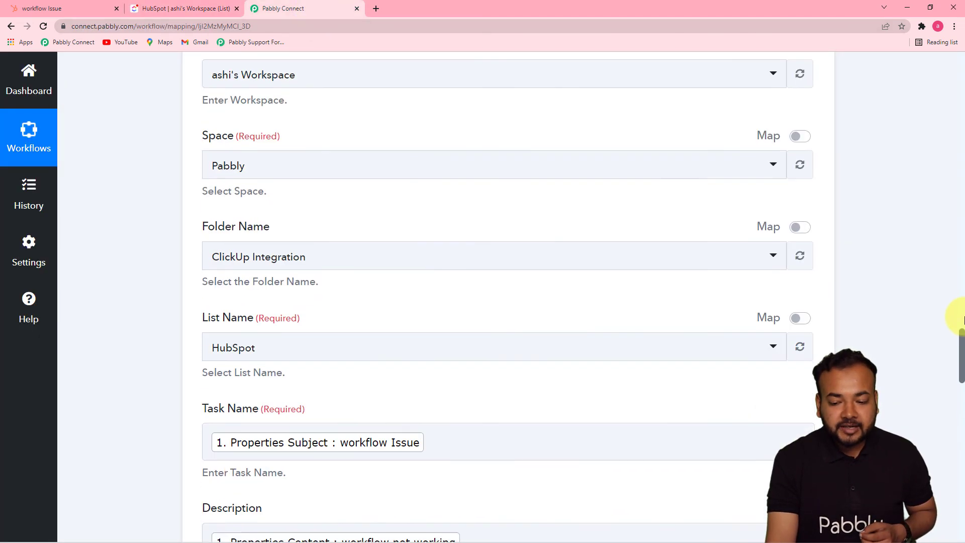
{"action": "scroll", "coordinate": [961, 337], "scroll_direction": "up", "scroll_amount": 8}
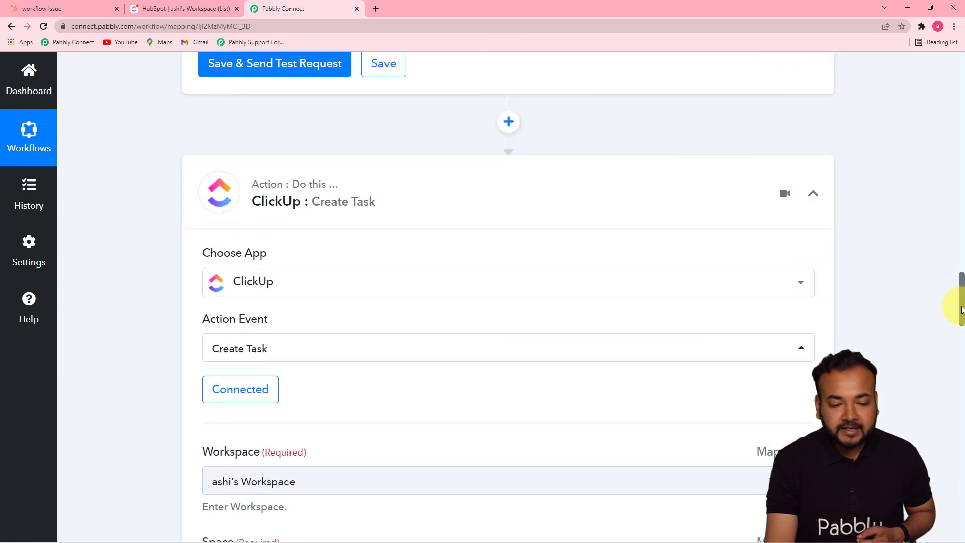
{"action": "left_click_drag", "start_coordinate": [961, 310], "coordinate": [961, 234]}
{"action": "left_click", "coordinate": [378, 199]}
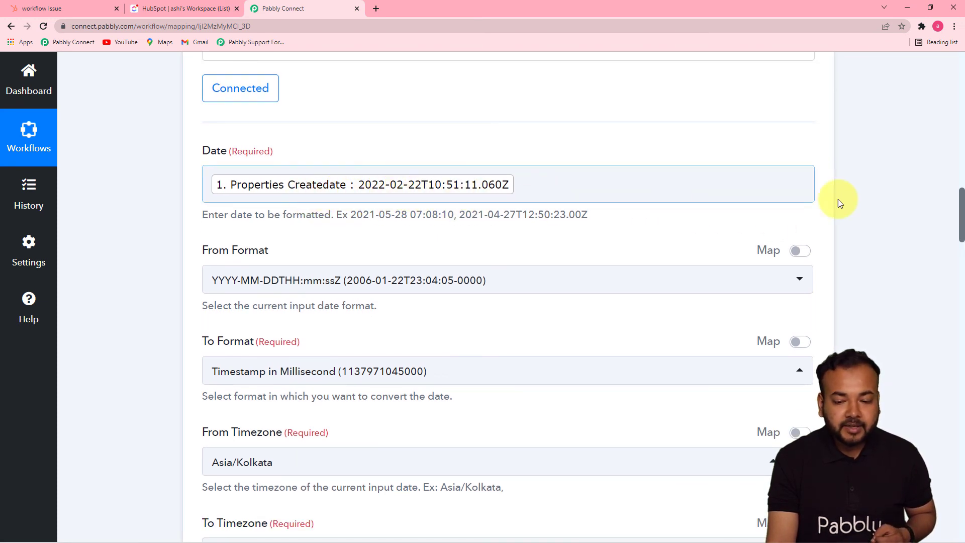
{"action": "left_click_drag", "start_coordinate": [961, 203], "coordinate": [961, 345]}
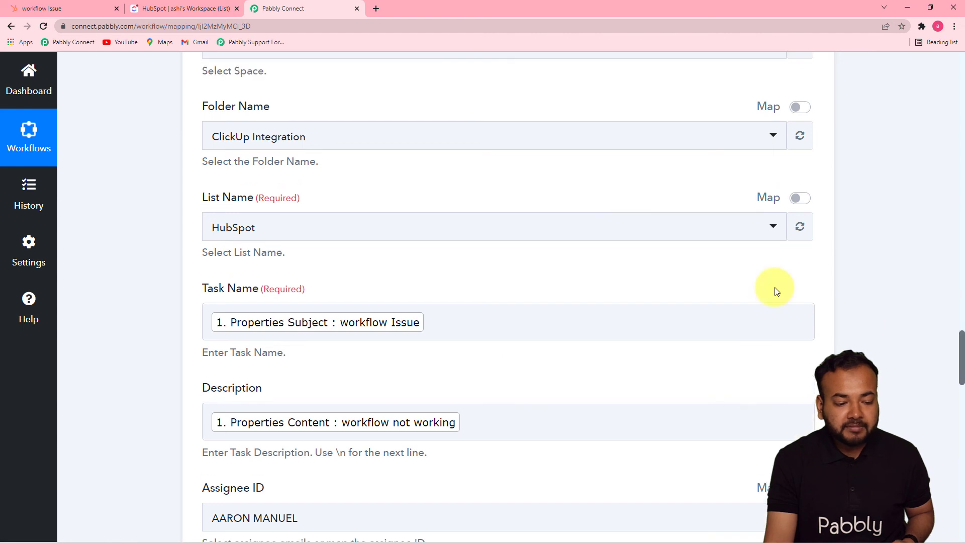